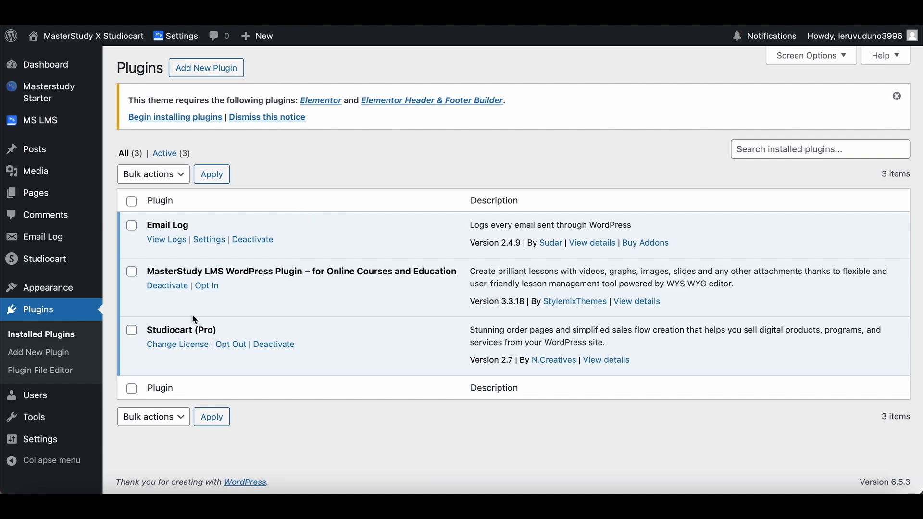
Start a new course in MS LMS and name it Web Design.
double_click(504, 362)
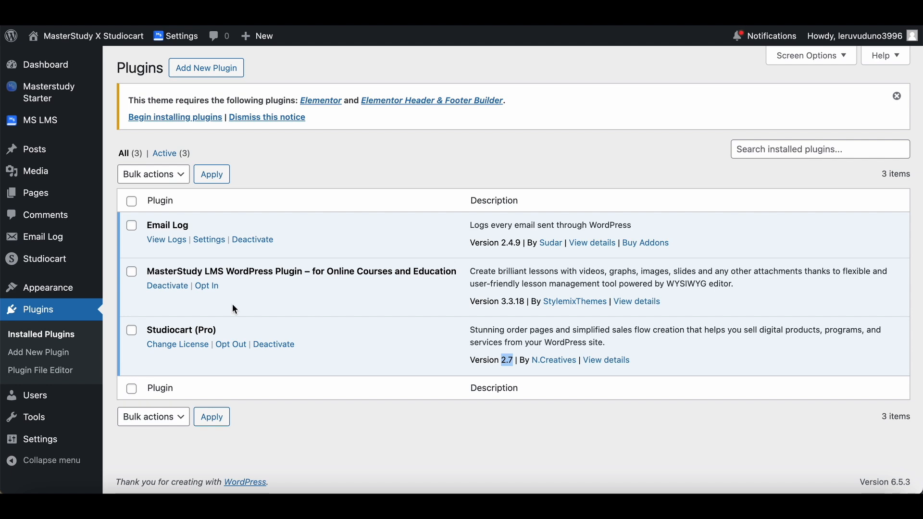
mouse_move(85, 127)
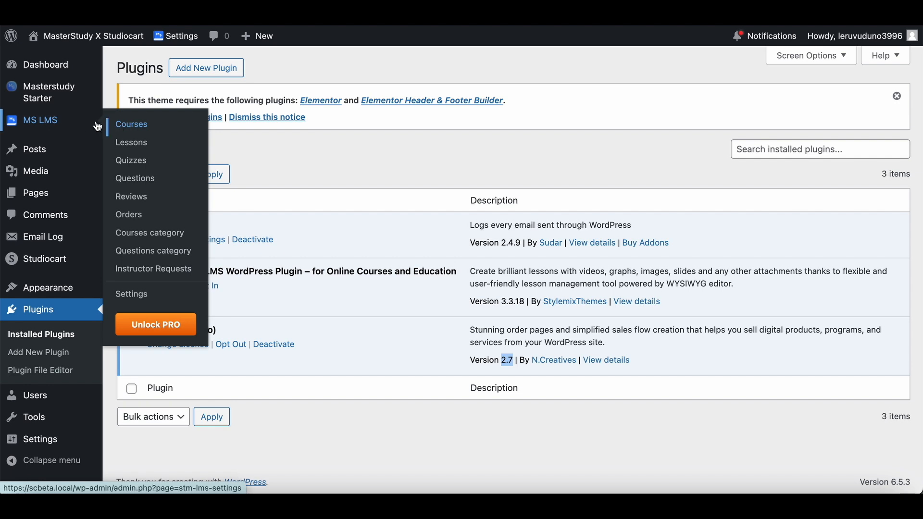
left_click(128, 126)
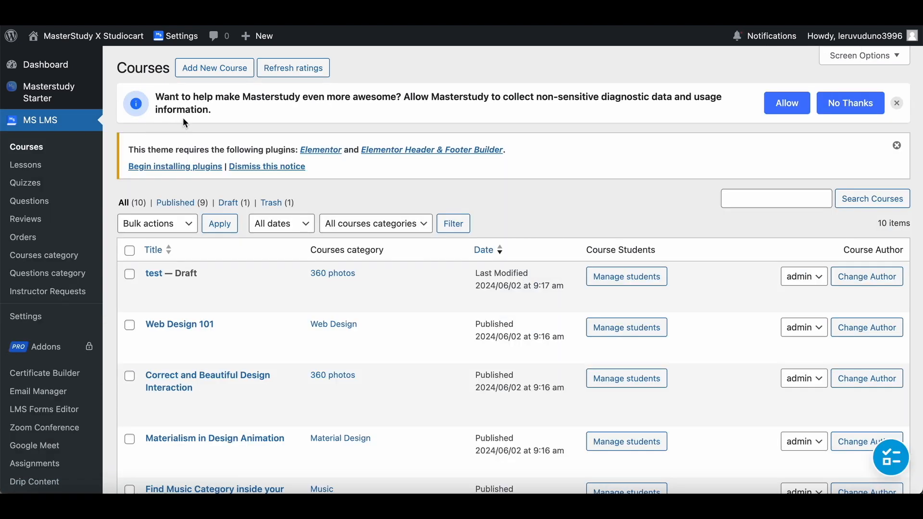
left_click(233, 75)
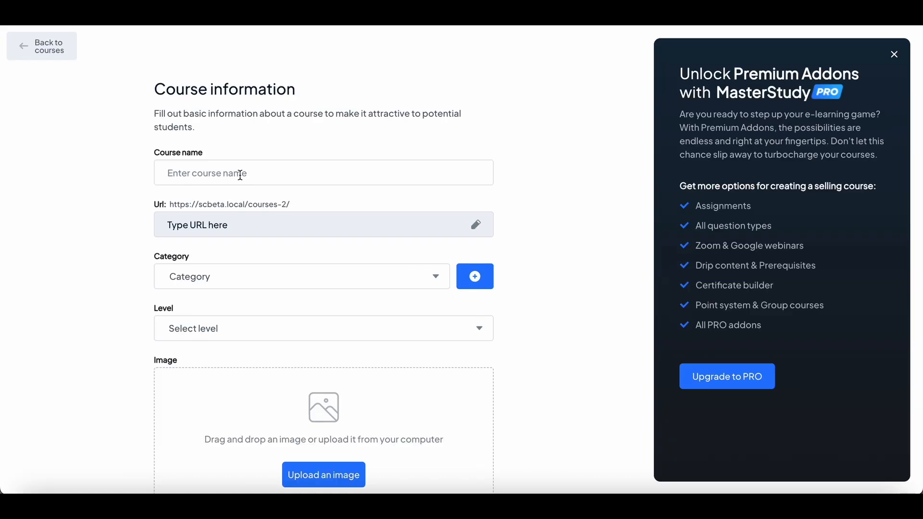
left_click(240, 175)
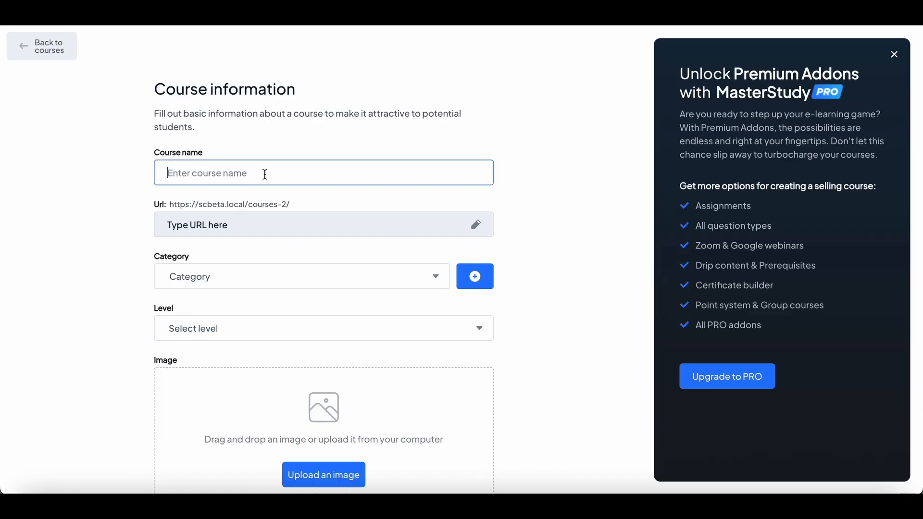
type("Web Design")
Assign the new course to the Web Design category.
left_click(293, 280)
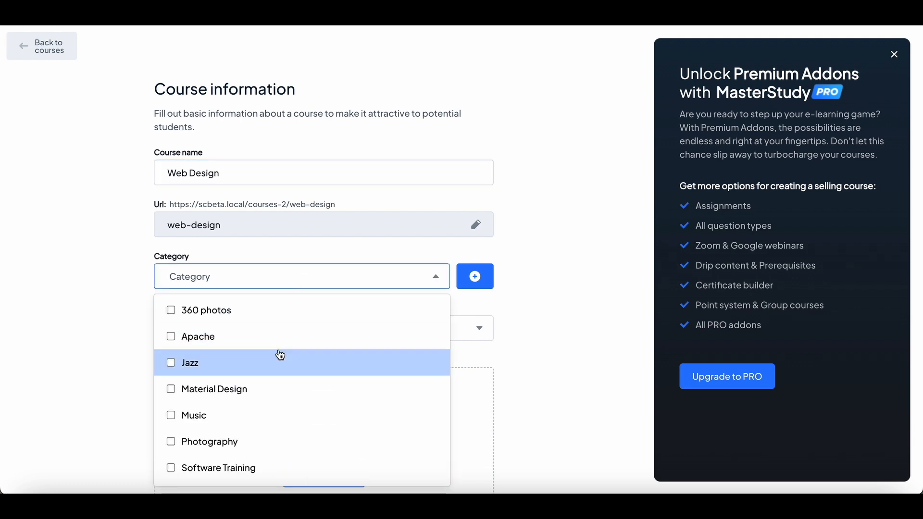
scroll(280, 355, "down", 2)
left_click(197, 470)
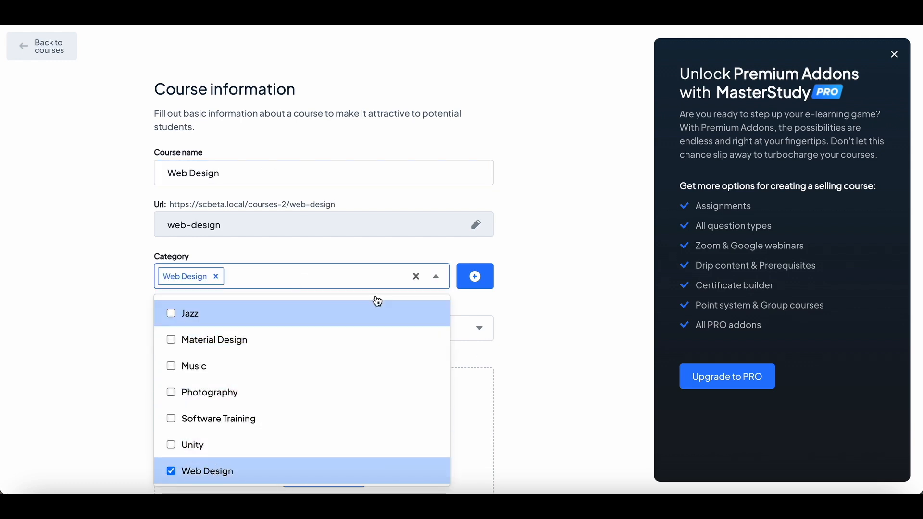
left_click(506, 273)
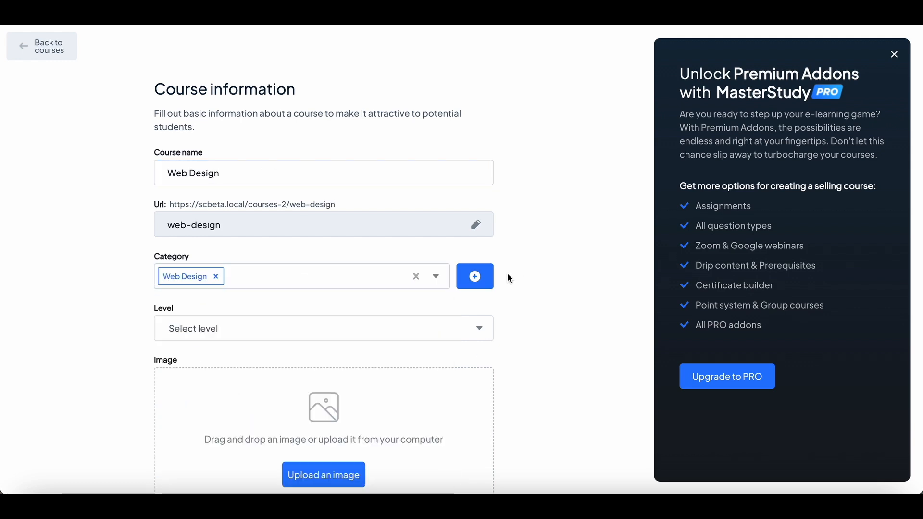
left_click(341, 287)
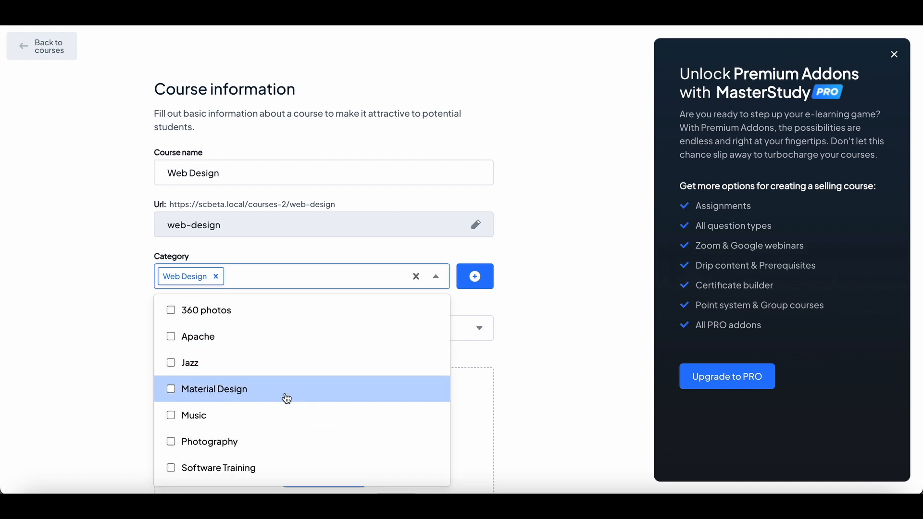
scroll(284, 397, "down", 2)
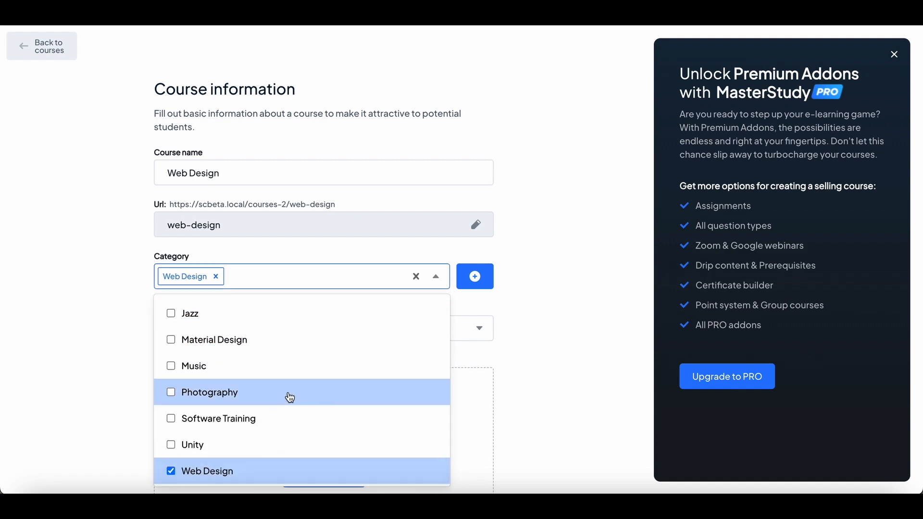
left_click(503, 281)
Set the course level to Beginner and create the course.
left_click(370, 325)
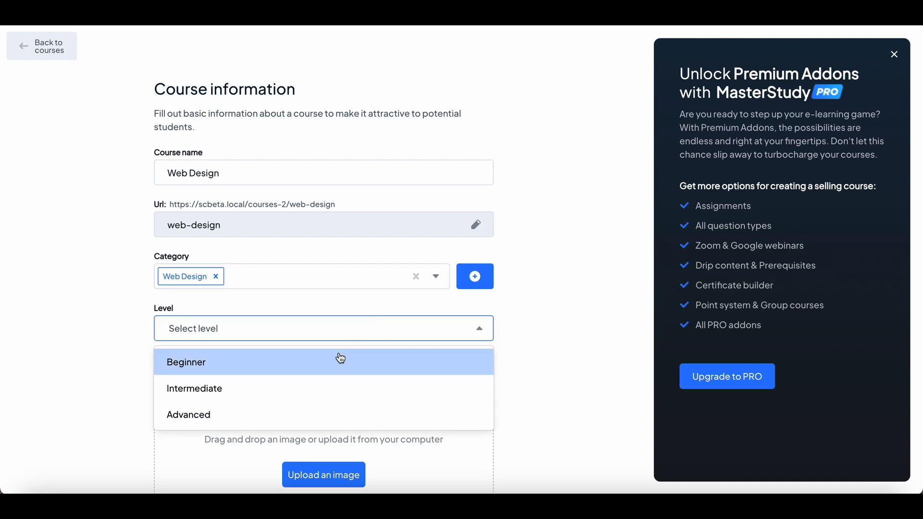
left_click(329, 368)
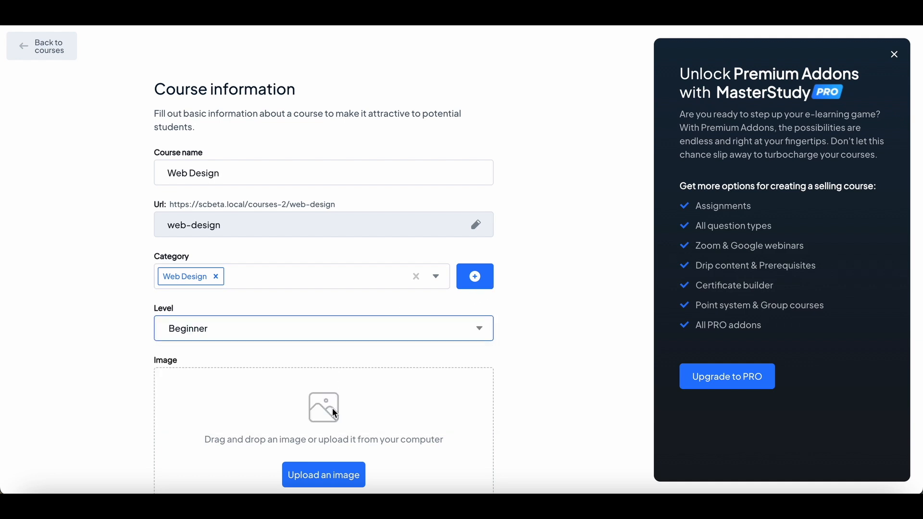
scroll(332, 407, "down", 2)
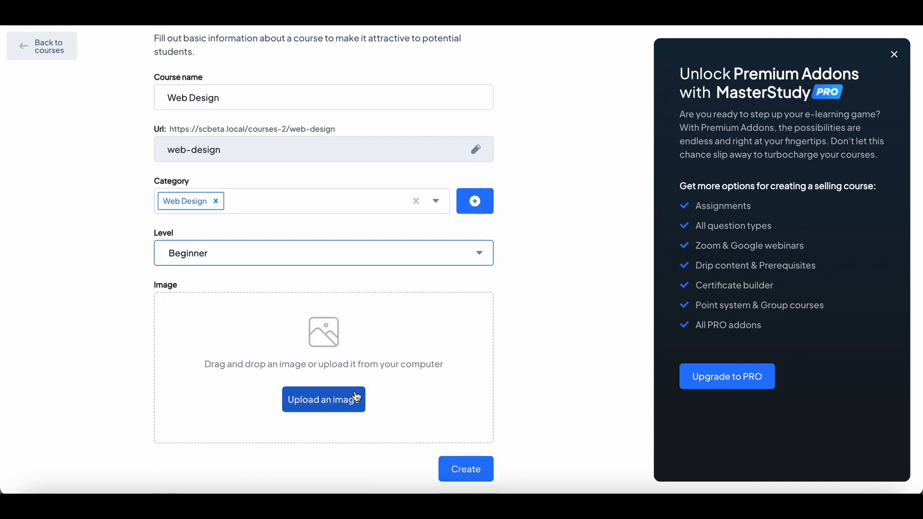
left_click(459, 470)
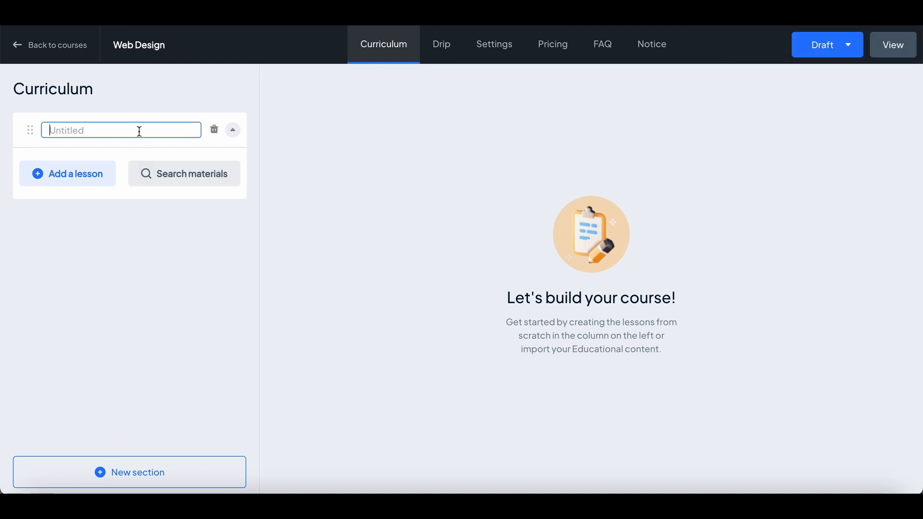
Name the first curriculum section Web Desing Fundamental and add a video lesson to it.
type("Web Desing Fundamental")
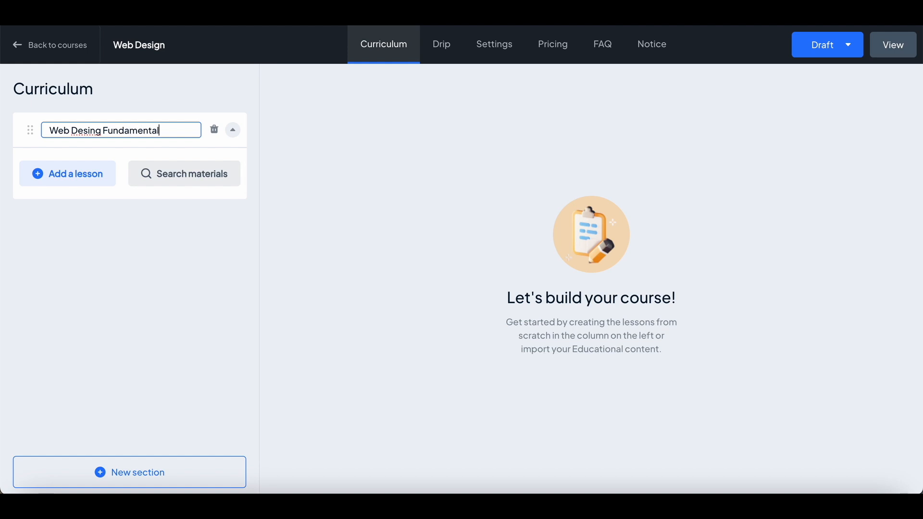
left_click(86, 176)
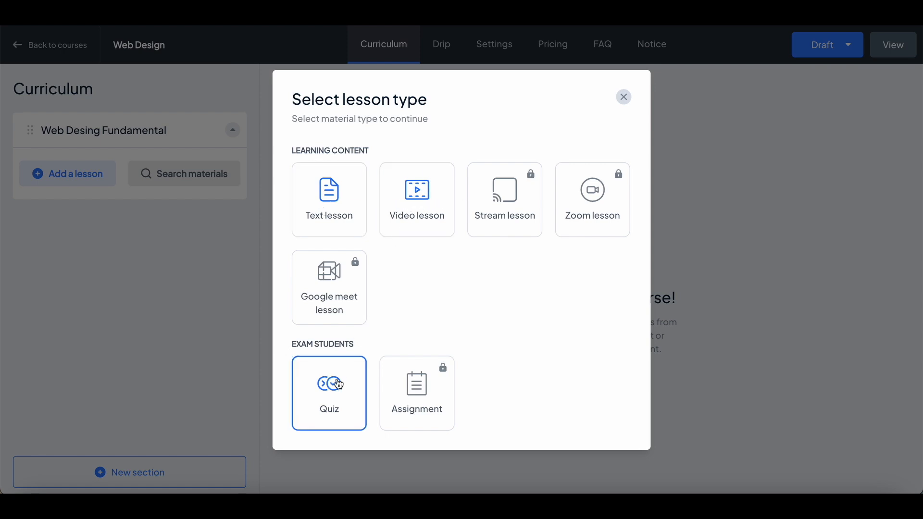
mouse_move(503, 176)
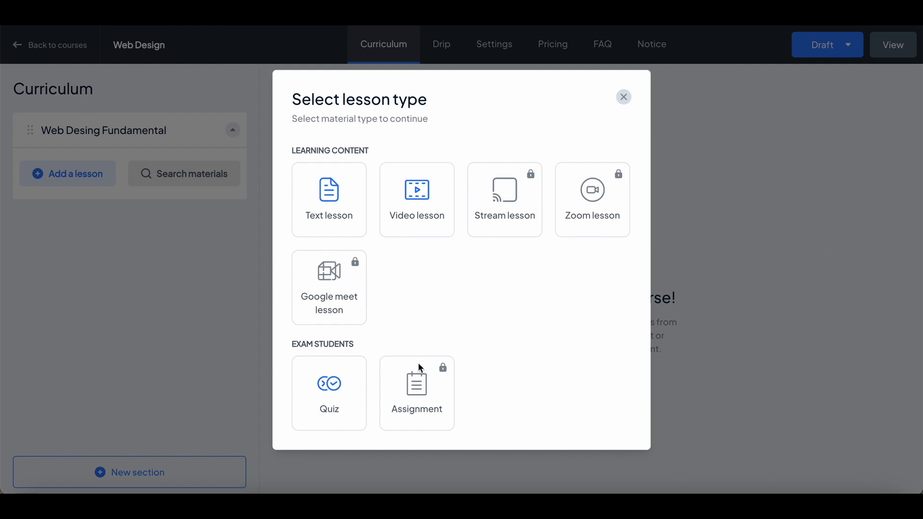
mouse_move(415, 407)
left_click(427, 207)
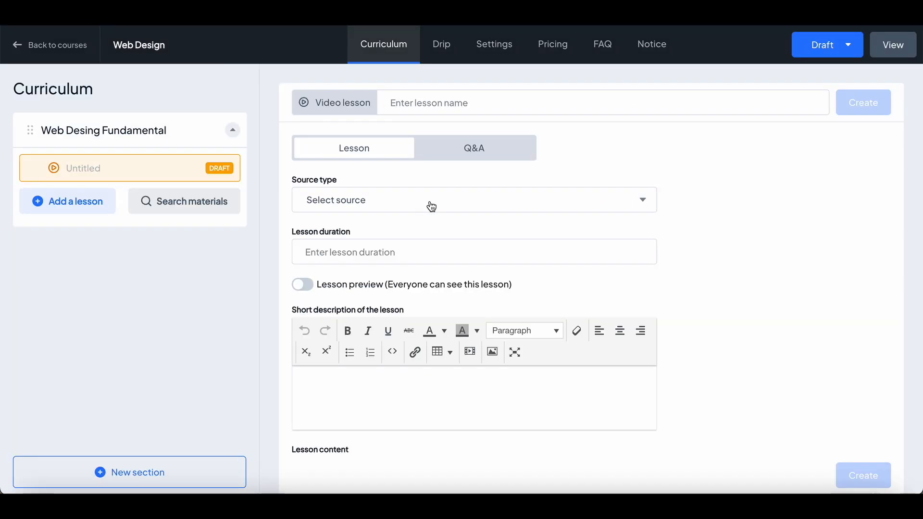
Name the video lesson Lesson 1 and choose YouTube as its source type.
left_click(503, 114)
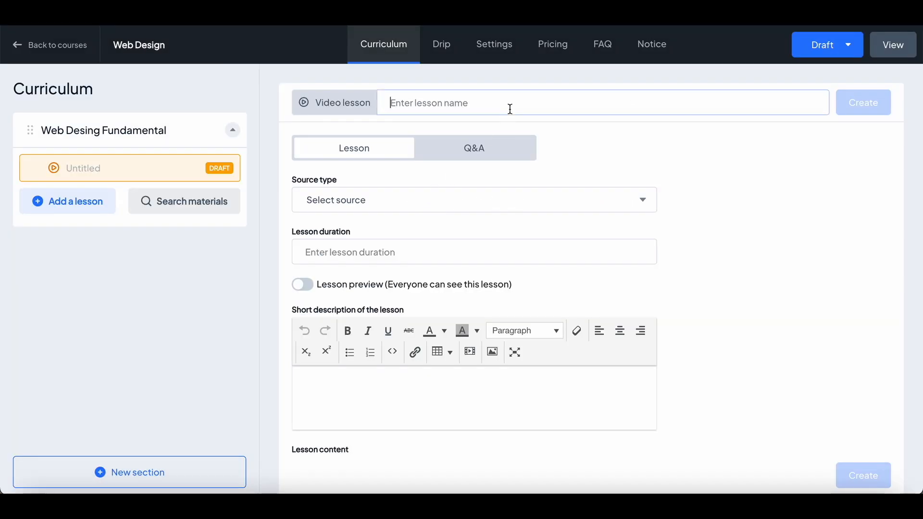
type("Lesson 1")
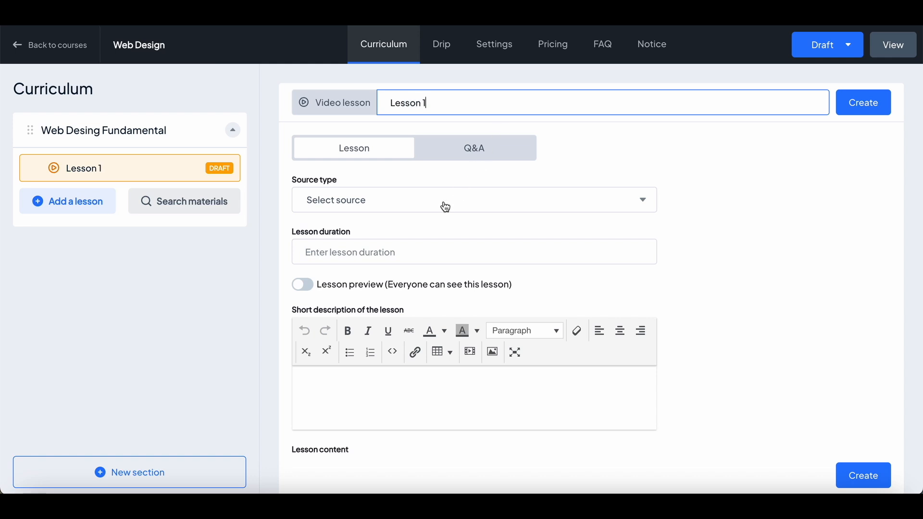
left_click(445, 206)
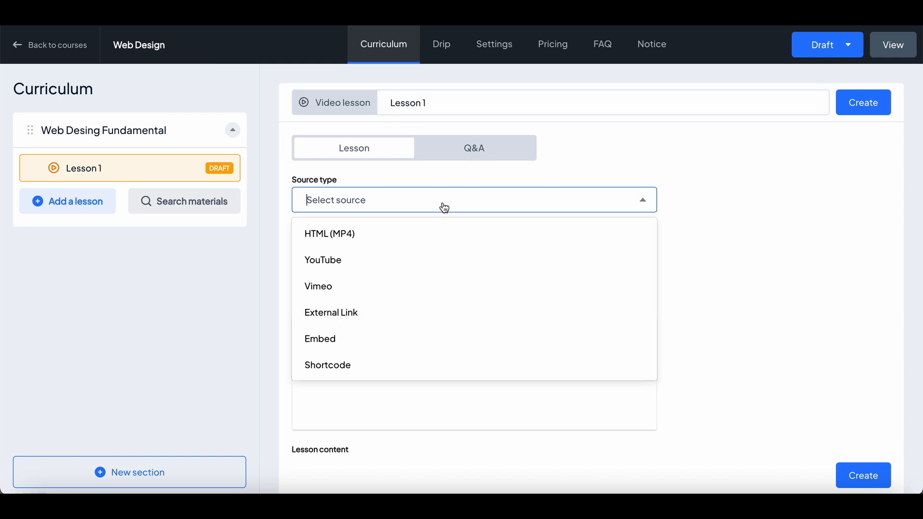
left_click(371, 266)
left_click(446, 246)
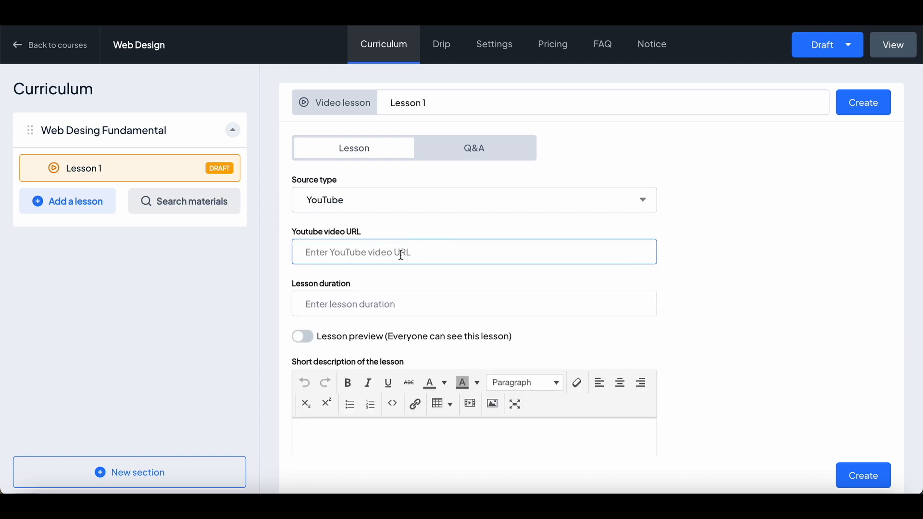
scroll(390, 298, "down", 3)
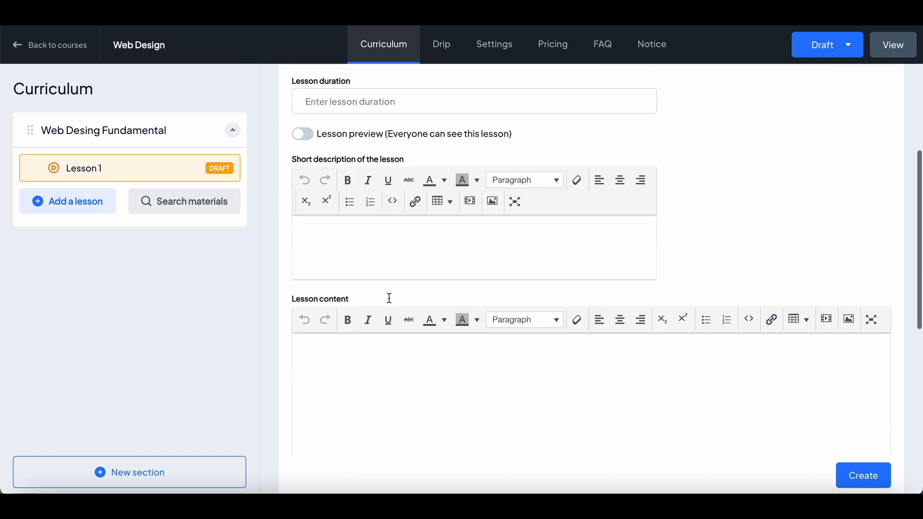
scroll(389, 300, "up", 3)
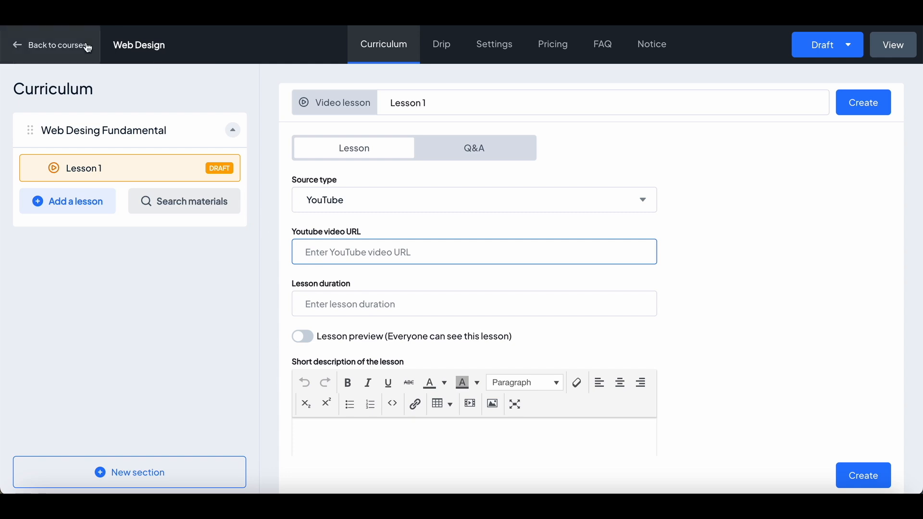
Leave the course builder without saving the lesson and examine the existing Web Design 101 course's curriculum and Basic Web Design Software lesson.
left_click(44, 45)
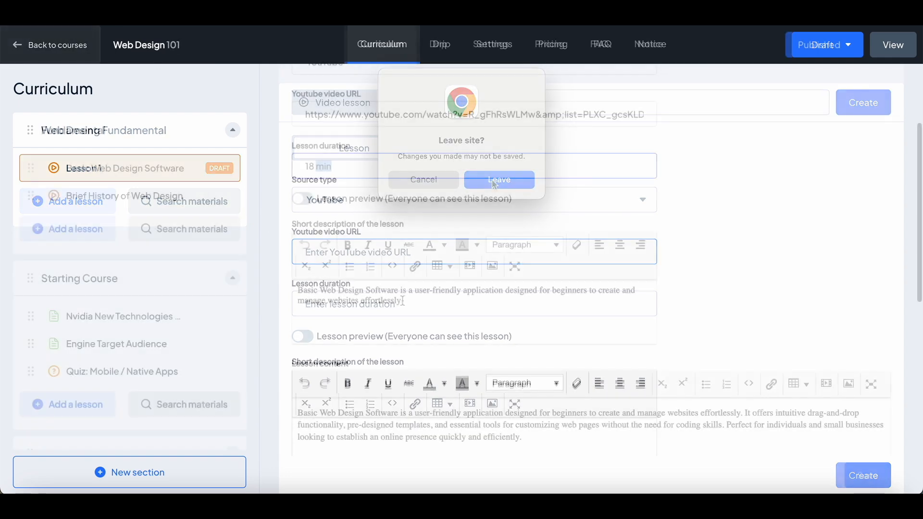
scroll(492, 180, "down", 5)
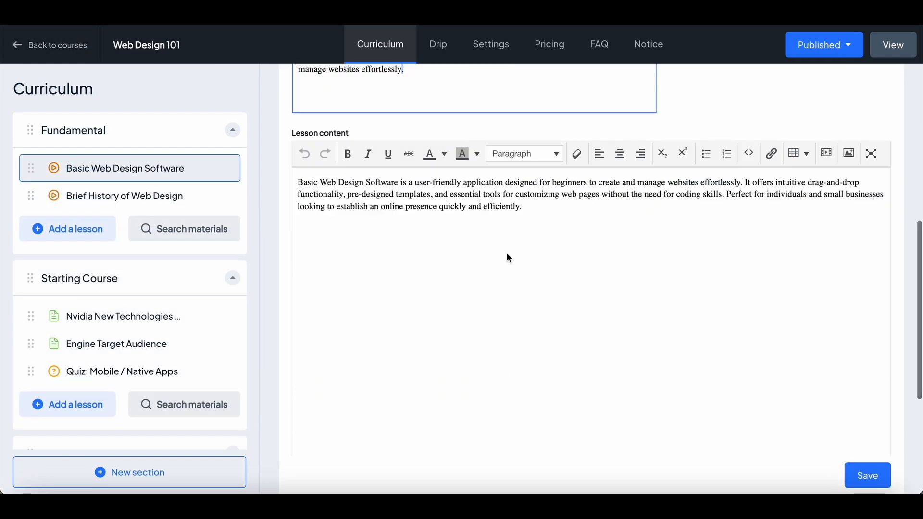
scroll(506, 257, "up", 8)
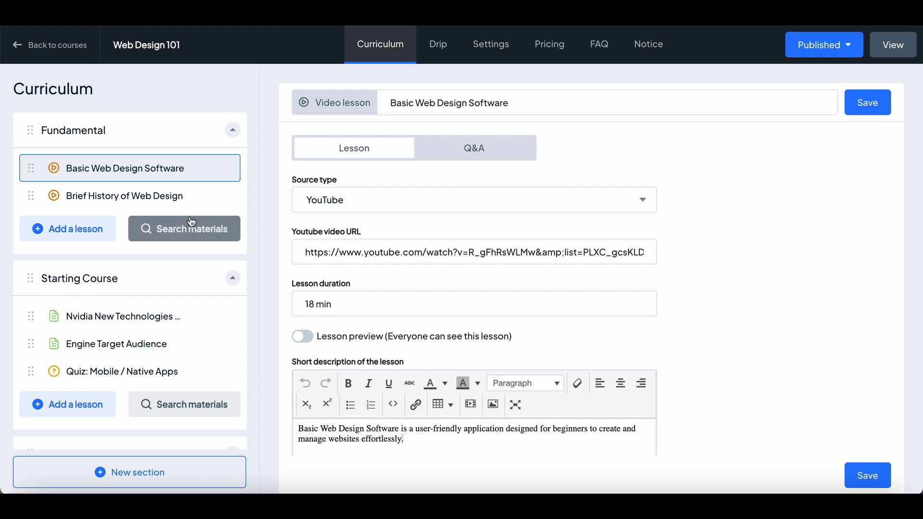
scroll(171, 318, "down", 3)
scroll(168, 320, "up", 1)
scroll(169, 320, "up", 2)
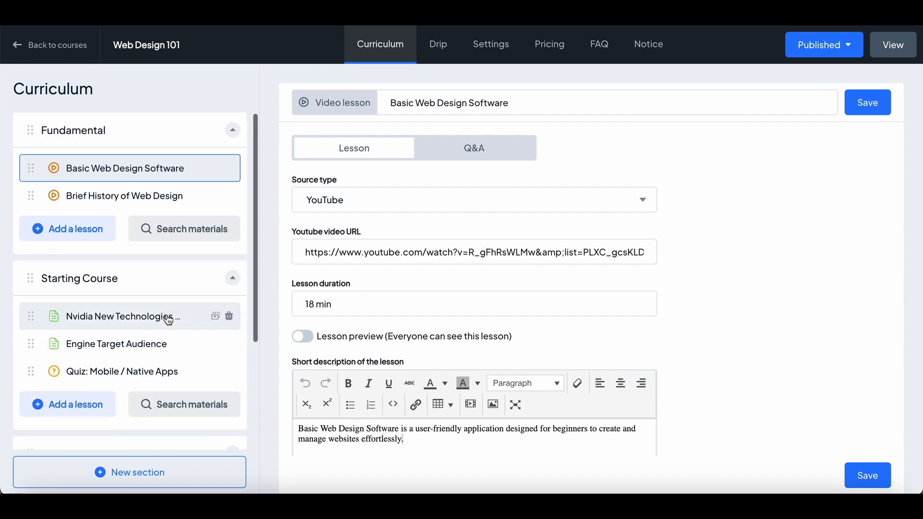
Enable one-time purchase in the pricing of the Web Design 101 course.
left_click(548, 57)
left_click(551, 126)
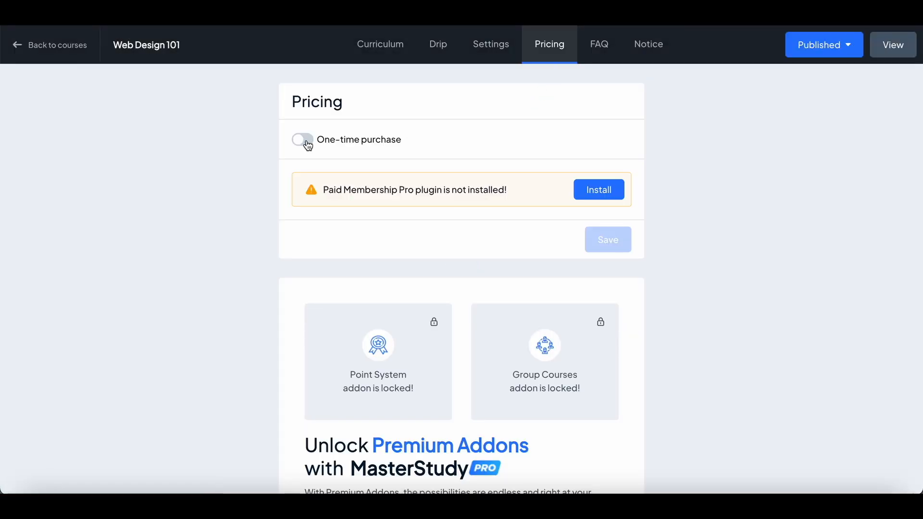
left_click(308, 145)
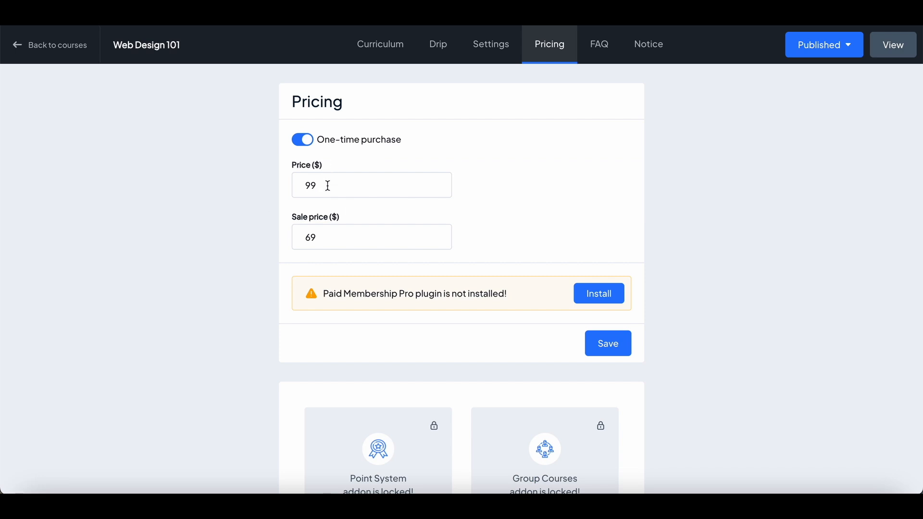
Check the course's publishing status options and review the public Web Design 101 course page.
left_click(830, 44)
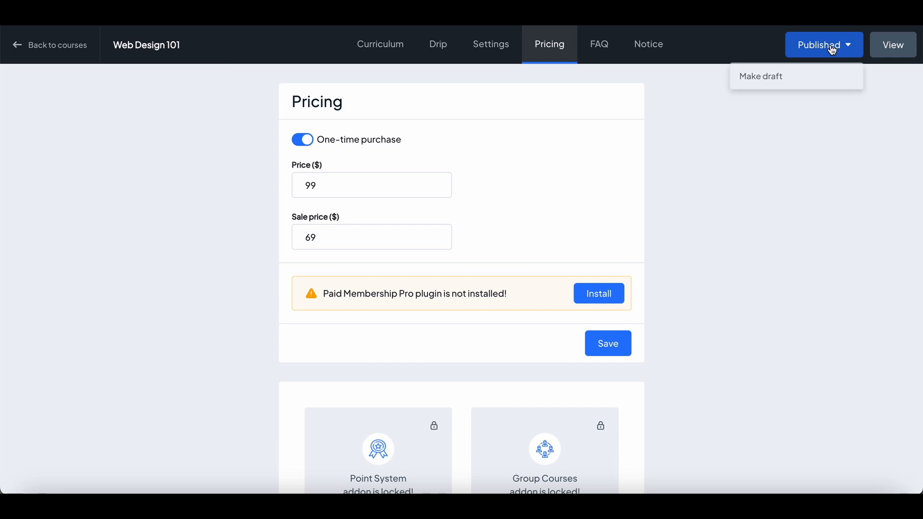
left_click(892, 50)
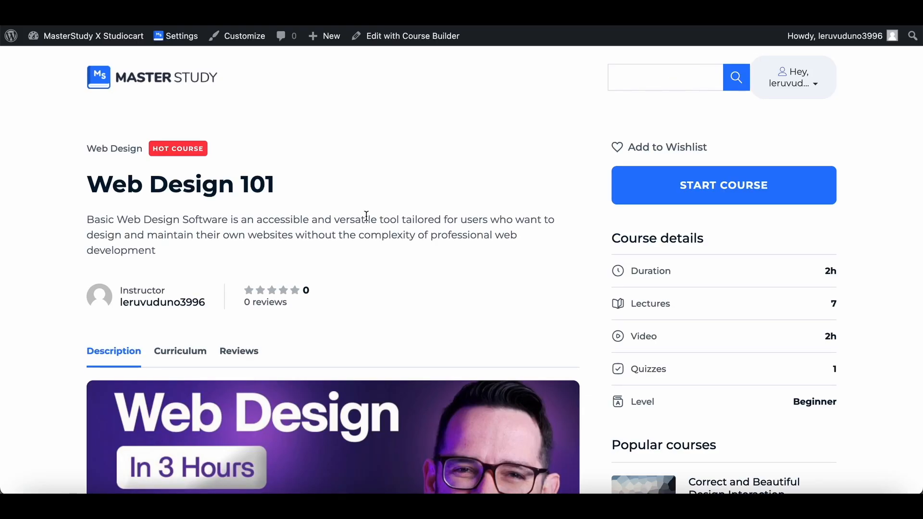
scroll(366, 216, "down", 8)
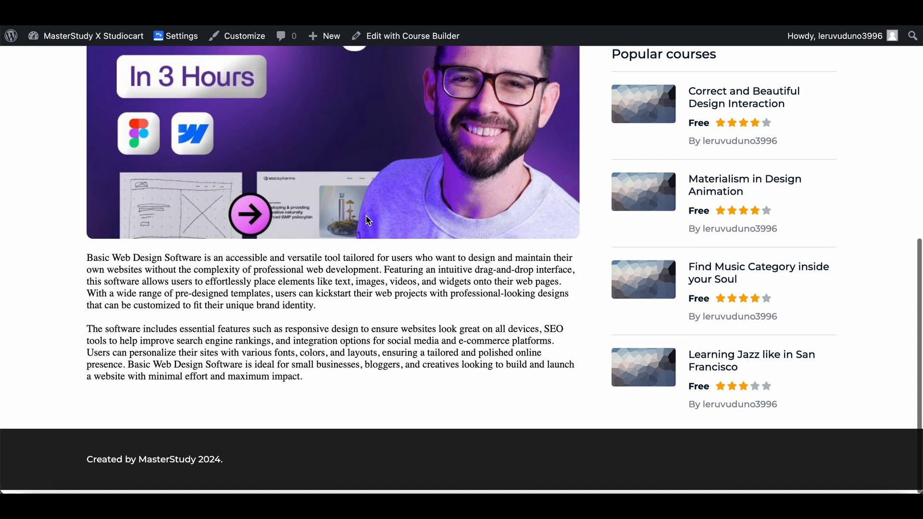
scroll(369, 220, "up", 8)
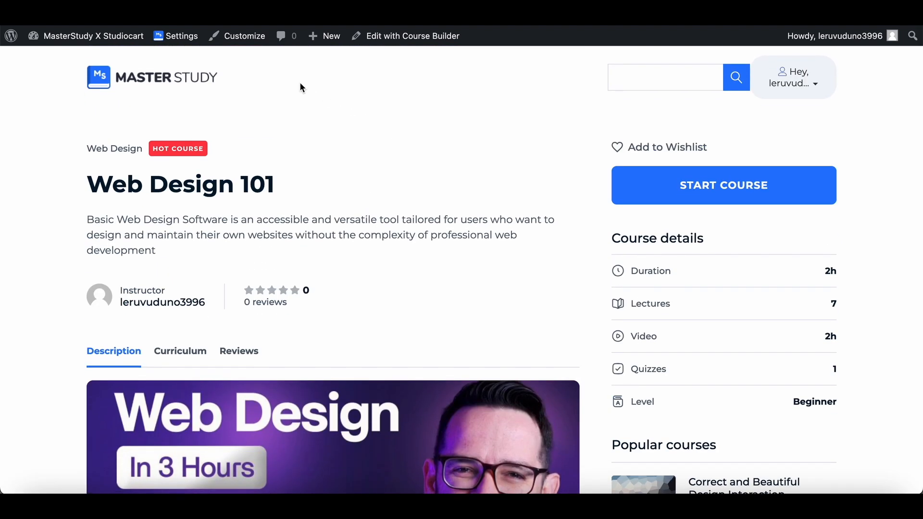
Return to the WordPress dashboard and start a new product in Studiocart.
mouse_move(115, 47)
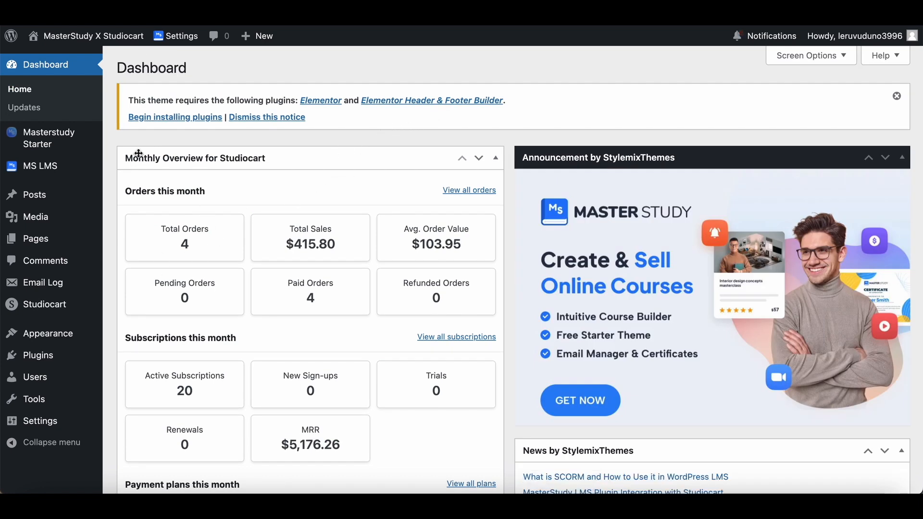
mouse_move(48, 173)
mouse_move(64, 305)
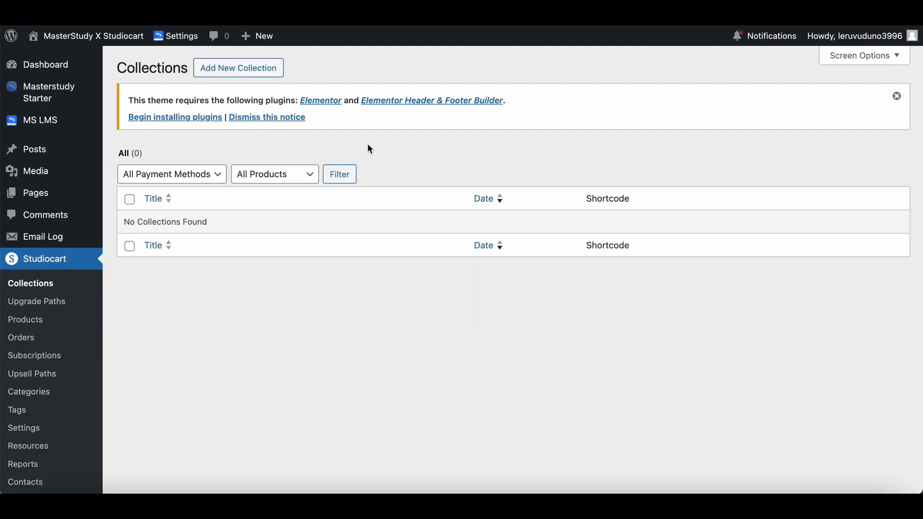
left_click(52, 321)
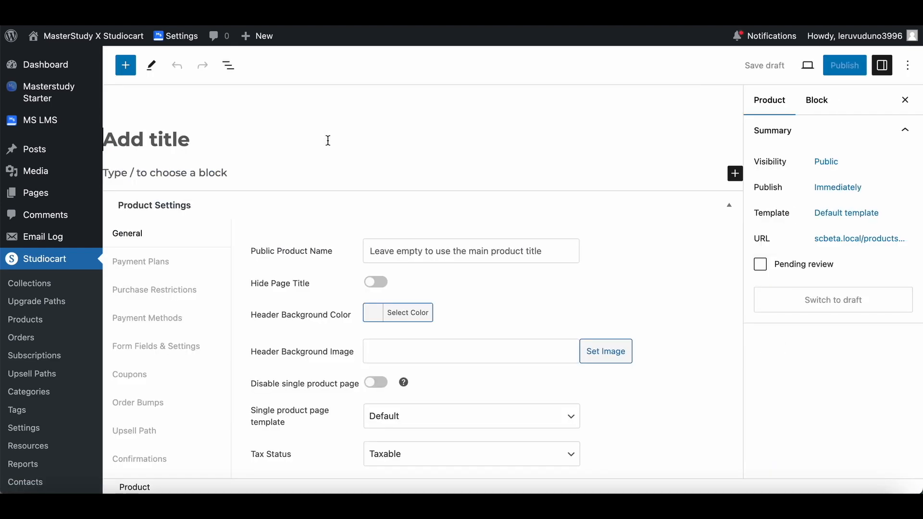
Title the new product Web Design 101.
left_click(264, 134)
type("Web ")
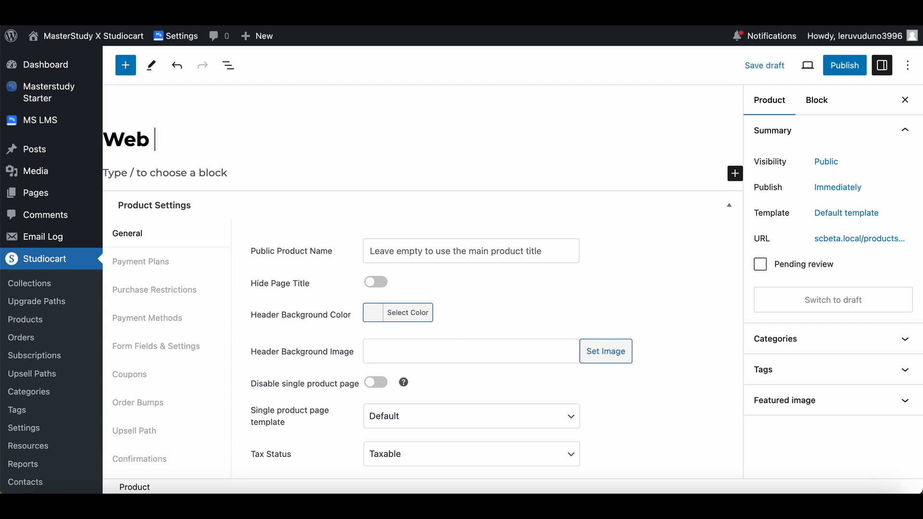
type("Design 101")
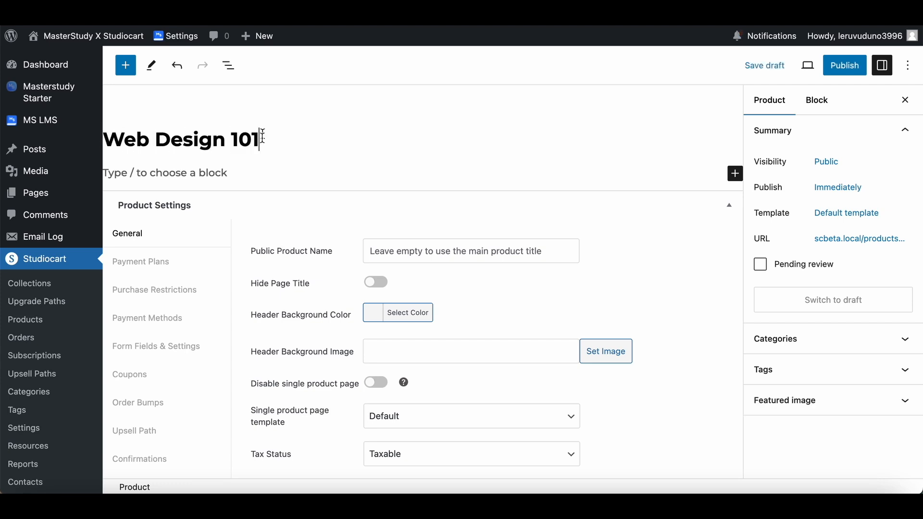
Add a one-time payment plan to the product with the option label One time and a price of $99.
left_click(172, 261)
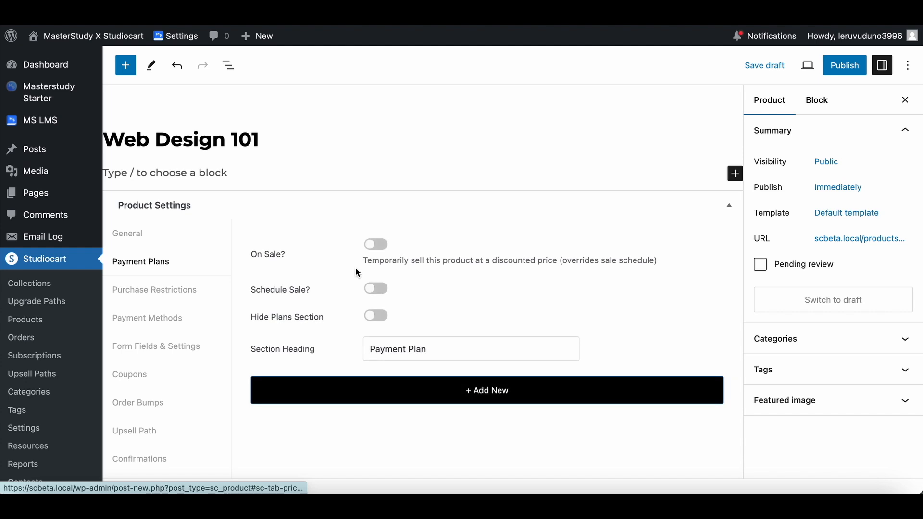
left_click(486, 389)
scroll(442, 341, "down", 3)
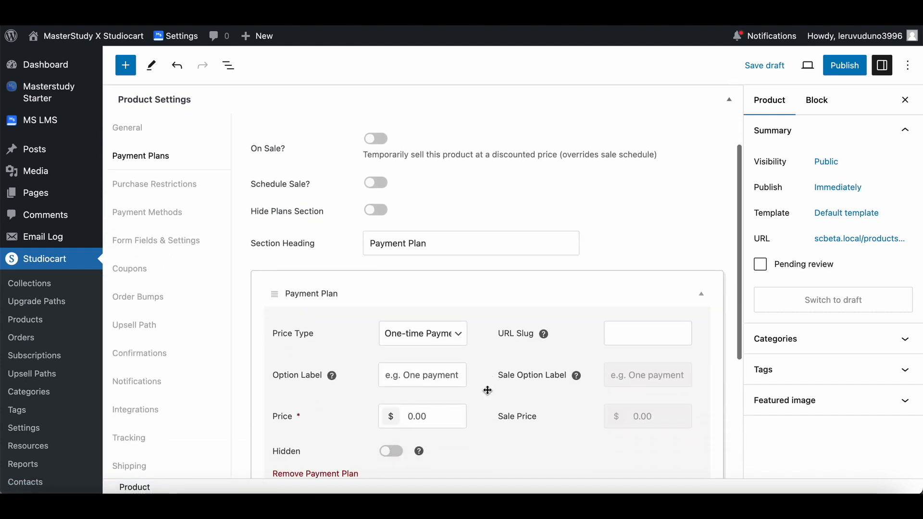
left_click(425, 360)
type("One time")
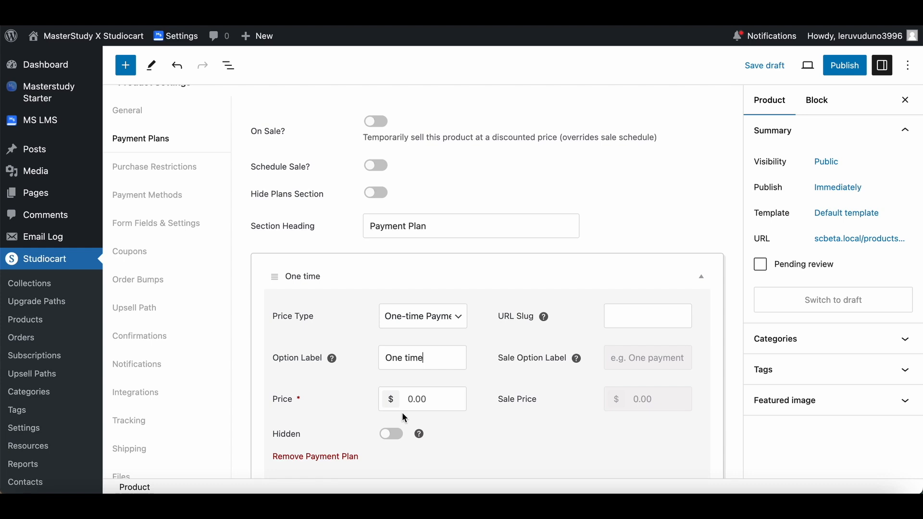
type("99")
Add a MasterStudy LMS integration to the product with Product Purchased as its trigger.
scroll(431, 396, "down", 3)
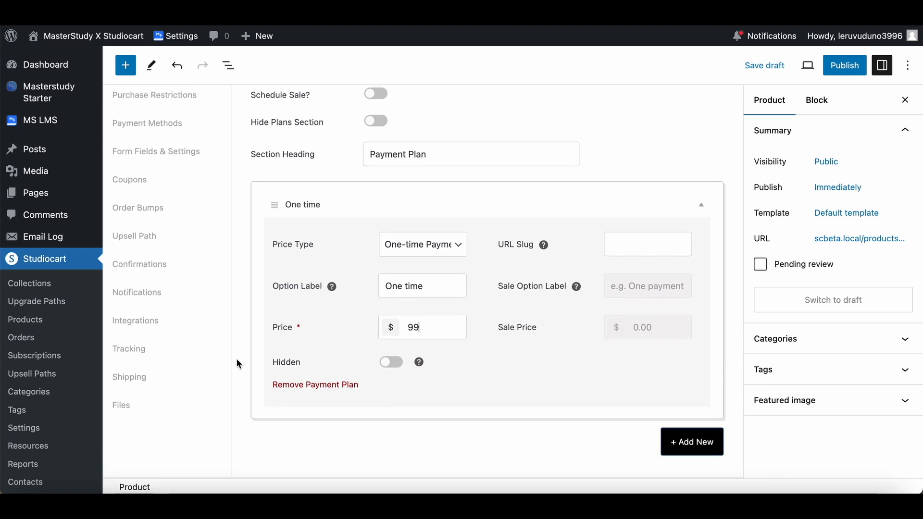
left_click(178, 329)
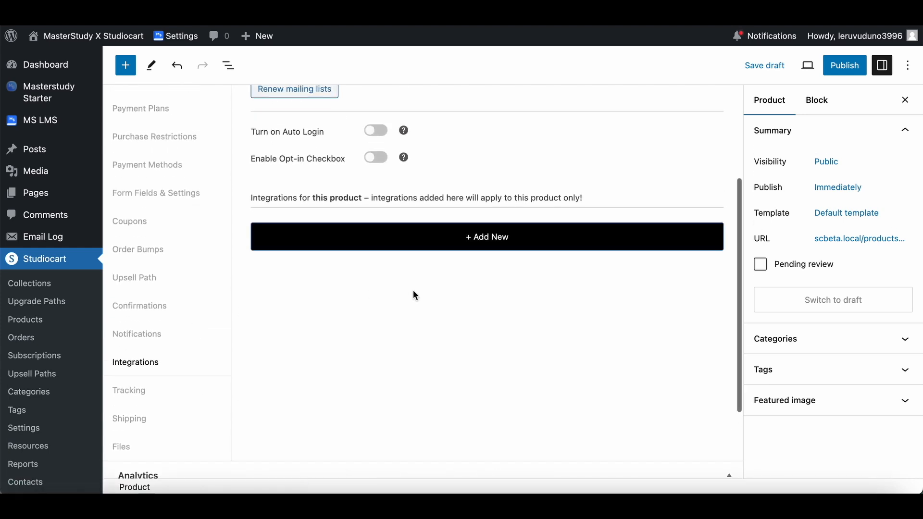
left_click(469, 248)
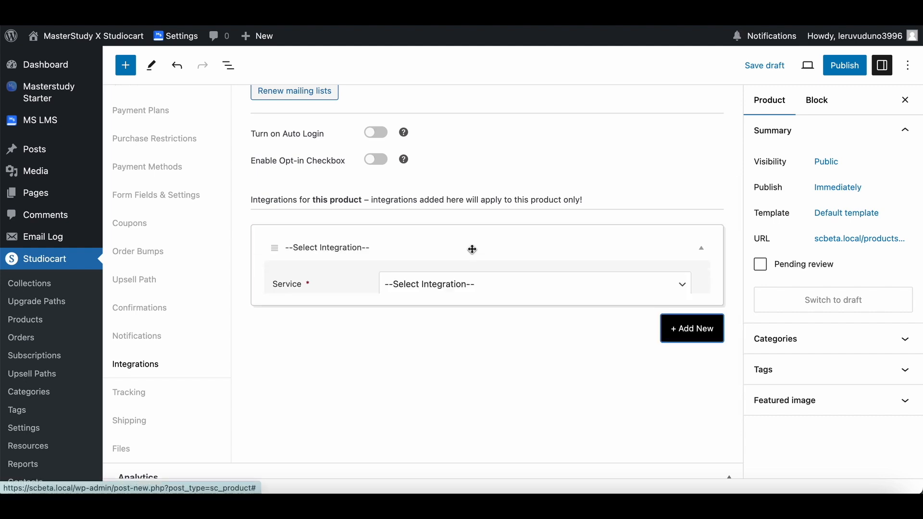
left_click(415, 287)
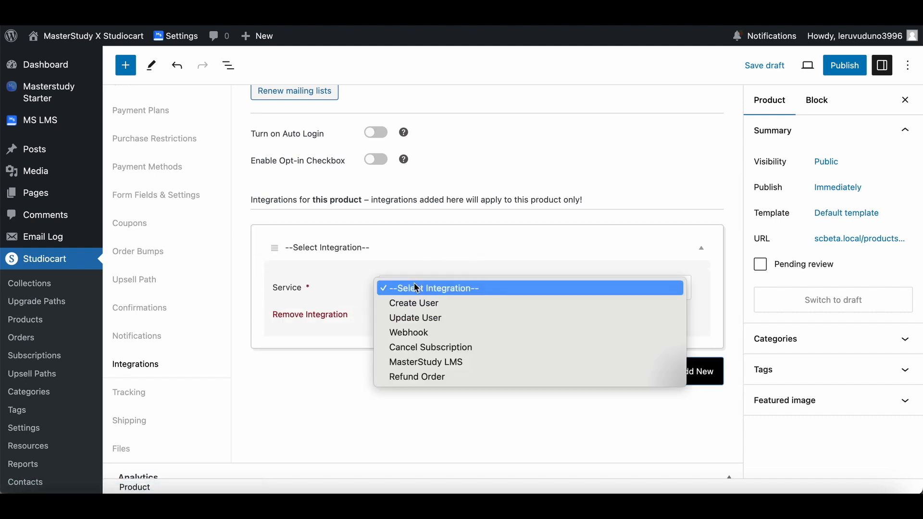
left_click(437, 367)
left_click(410, 331)
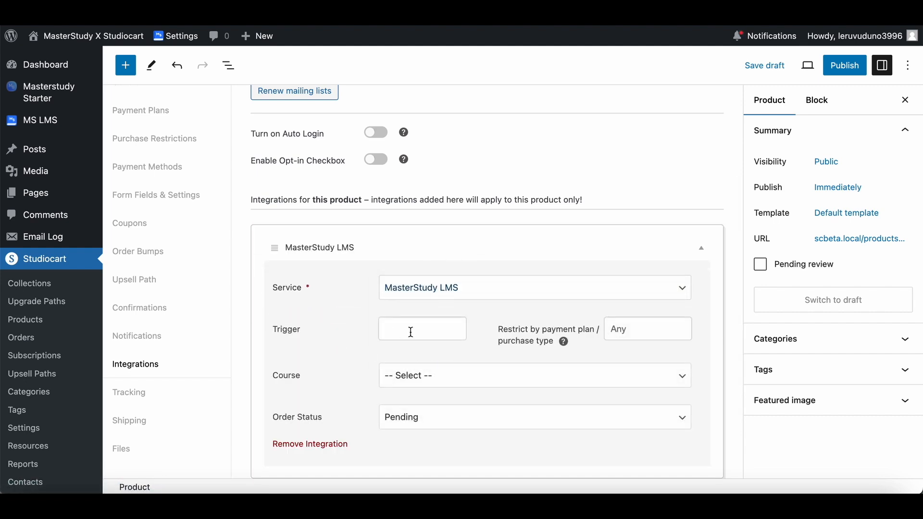
left_click(425, 364)
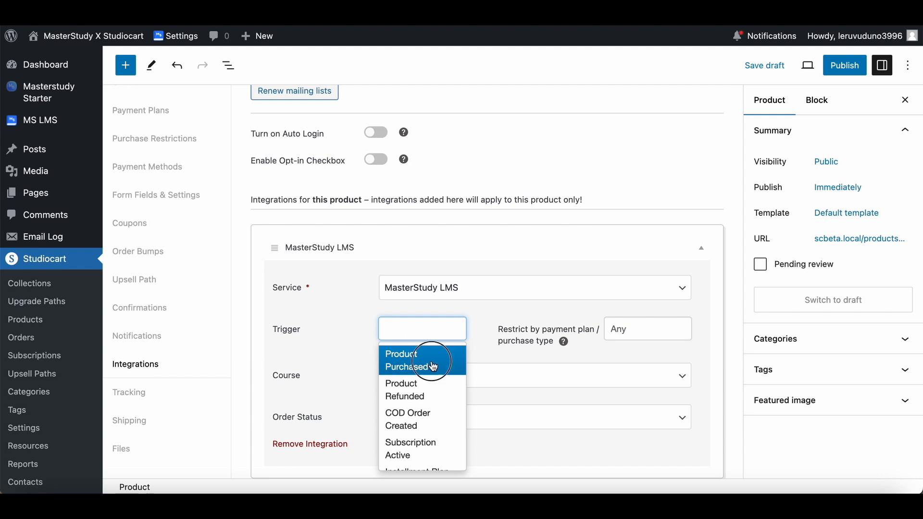
Set the integration's course to Web Design 101 and its order status to Completed, then collapse the integration.
left_click(366, 350)
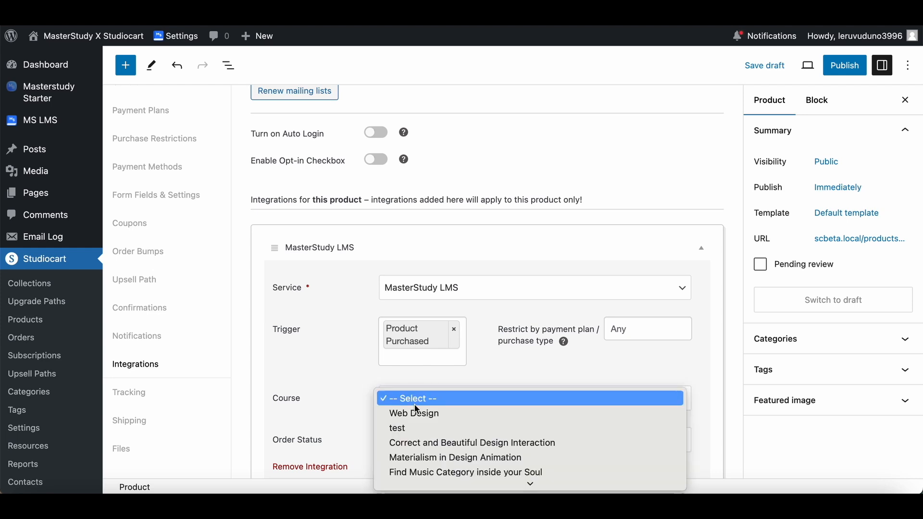
scroll(416, 409, "down", 3)
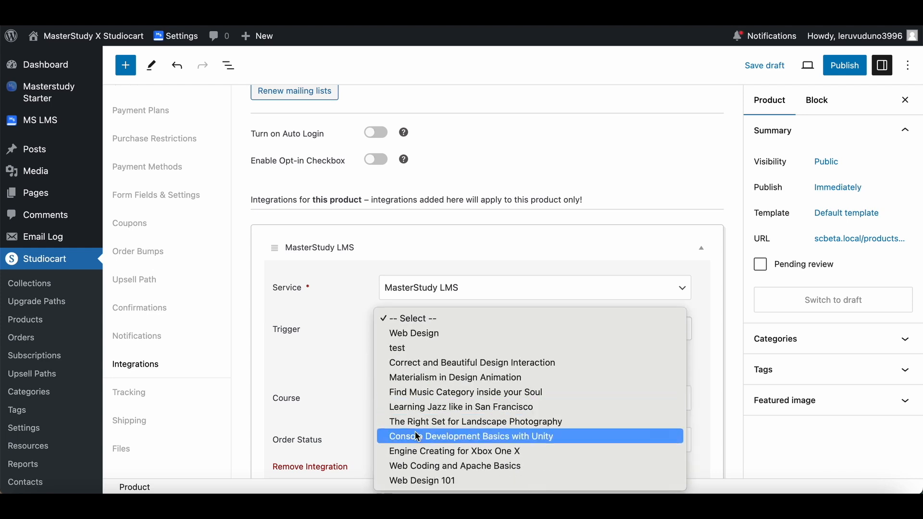
left_click(416, 477)
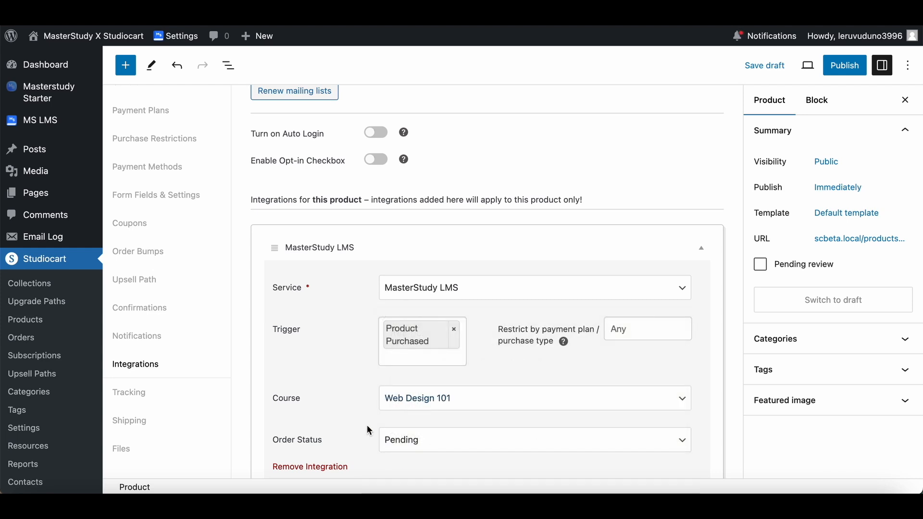
scroll(353, 397, "down", 2)
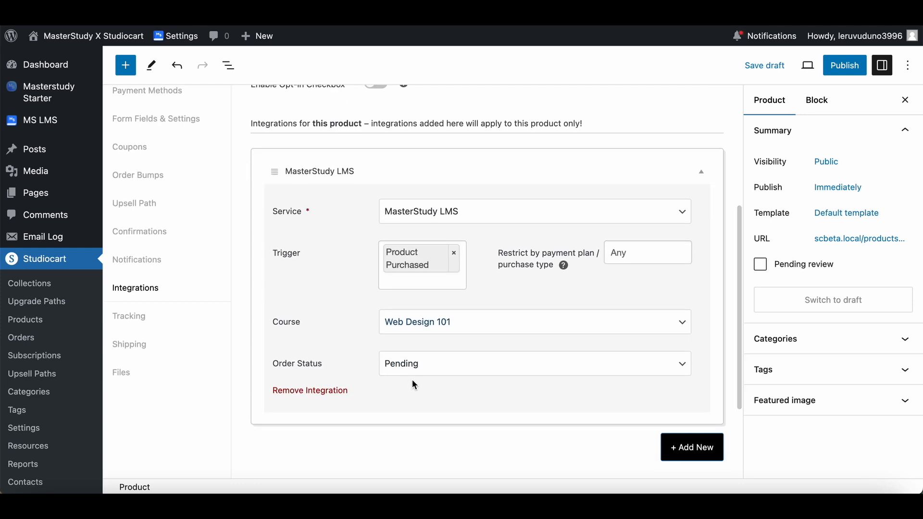
left_click(428, 367)
left_click(431, 378)
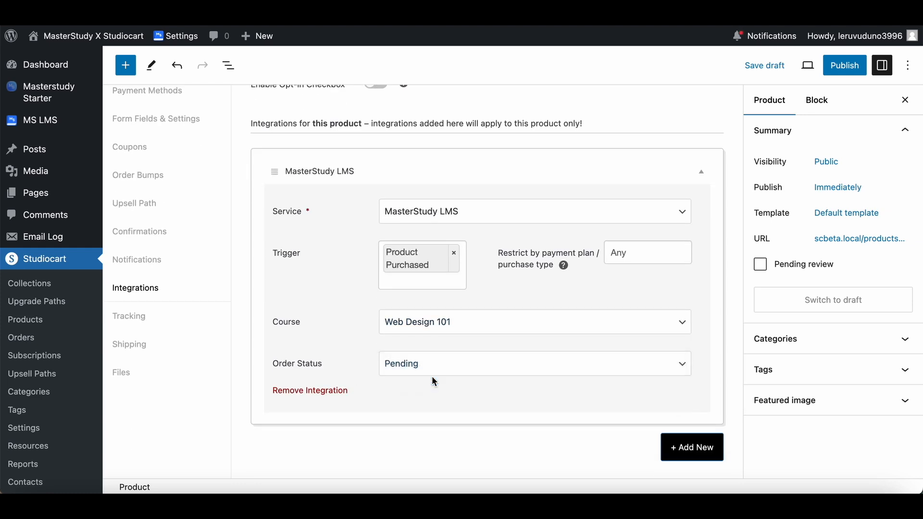
scroll(355, 334, "up", 1)
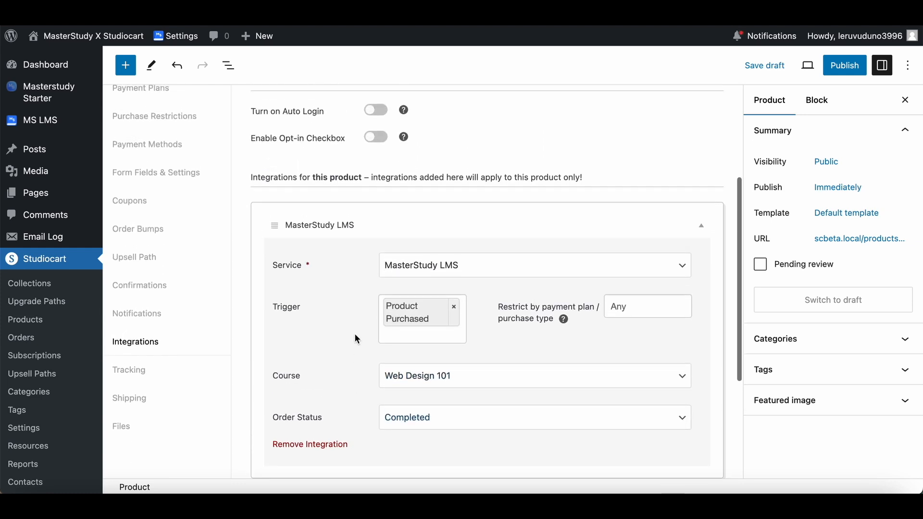
left_click(701, 225)
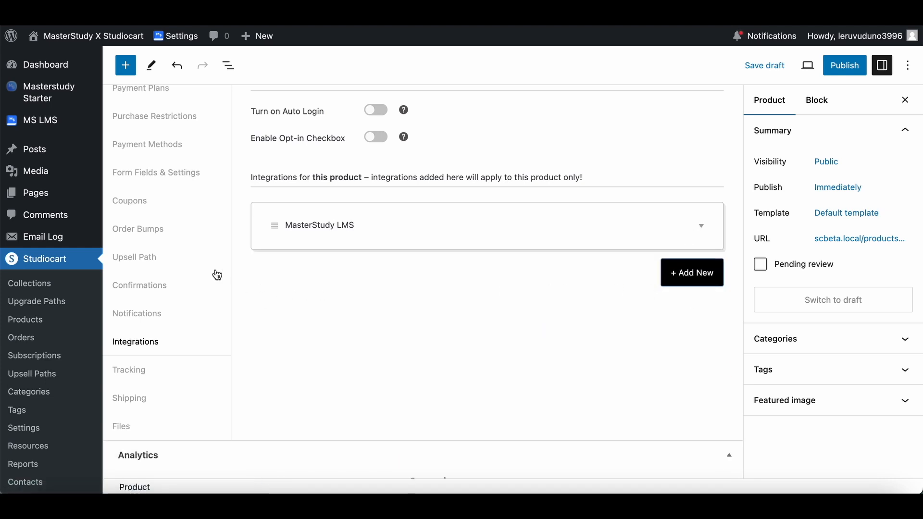
Add a custom field of type Password to the product's order form fields.
scroll(223, 277, "up", 4)
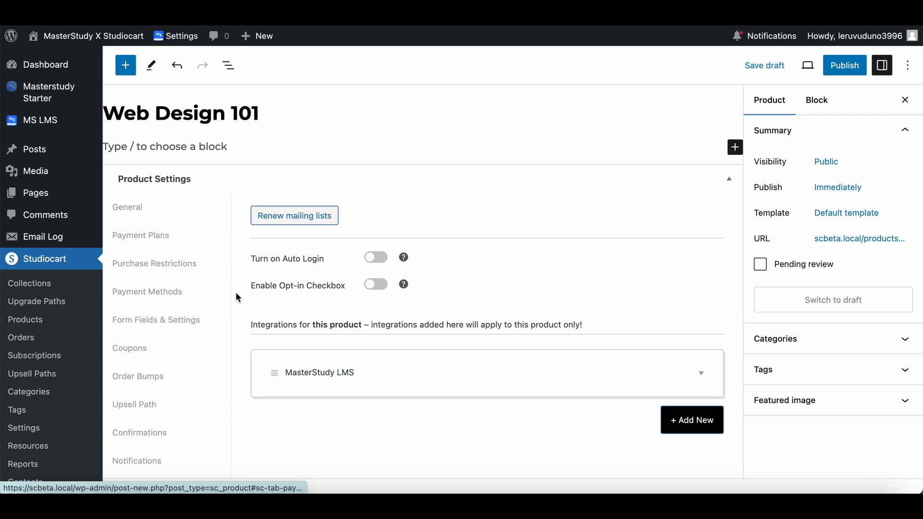
scroll(236, 292, "down", 3)
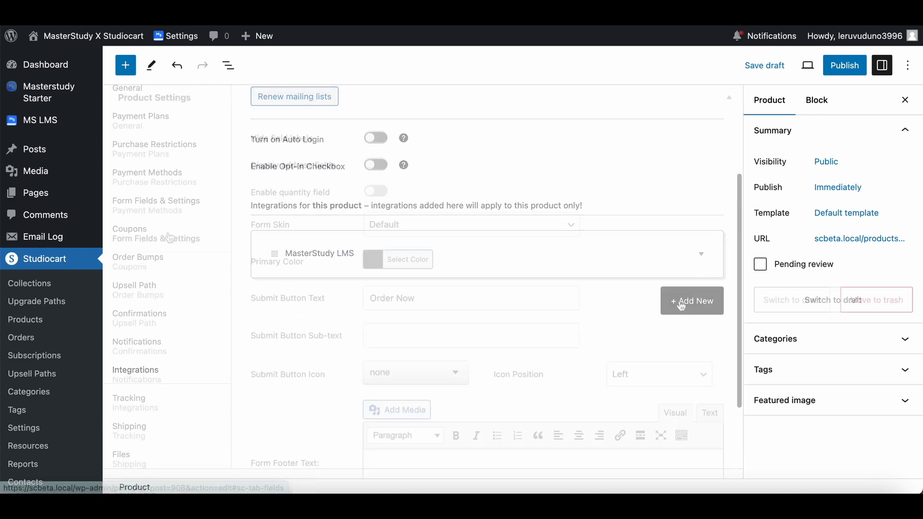
scroll(351, 244, "down", 1)
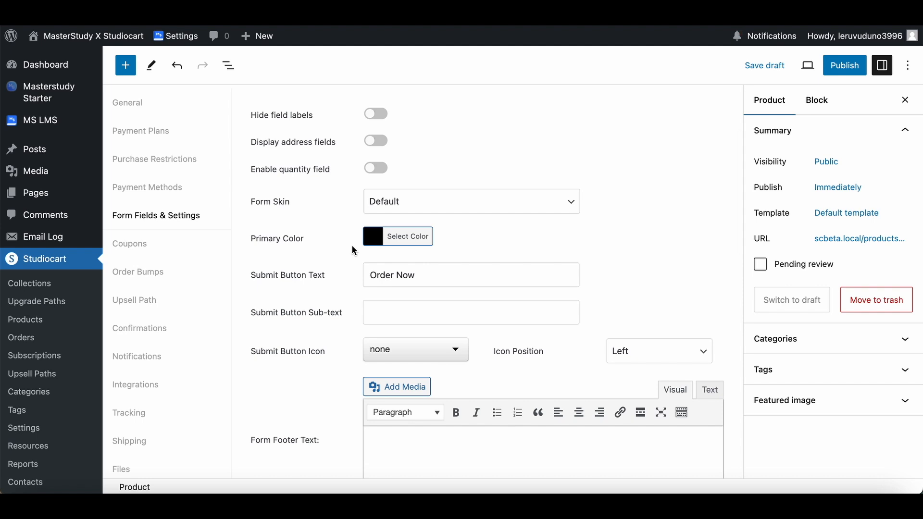
scroll(353, 249, "down", 8)
scroll(353, 249, "down", 6)
scroll(353, 250, "up", 3)
left_click(419, 451)
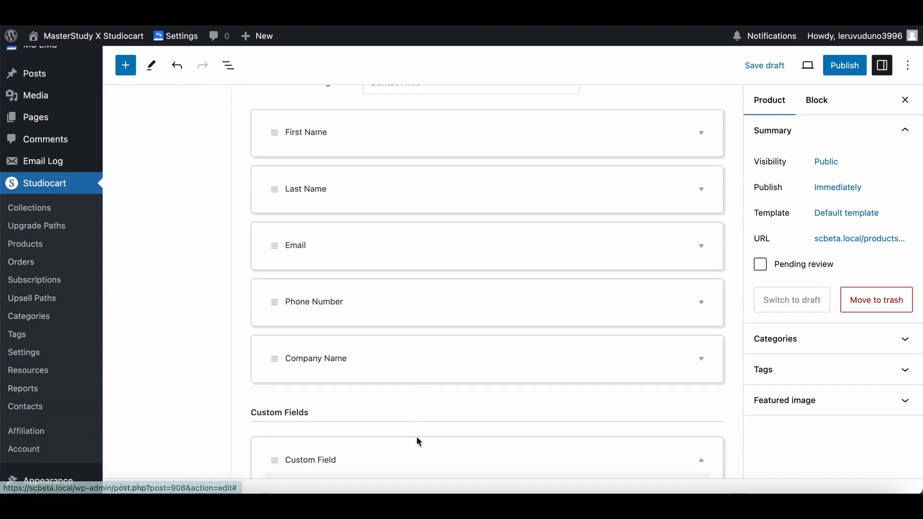
scroll(417, 436, "down", 4)
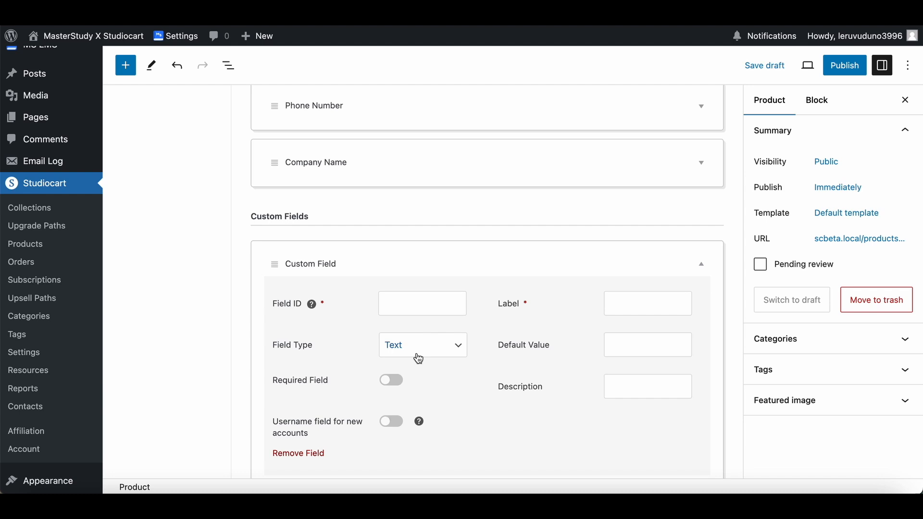
left_click(416, 353)
left_click(429, 404)
Give the new custom field the ID password and the label Password.
left_click(417, 302)
type("pass")
key("BackSpace")
key("BackSpace")
key("BackSpace")
key("BackSpace")
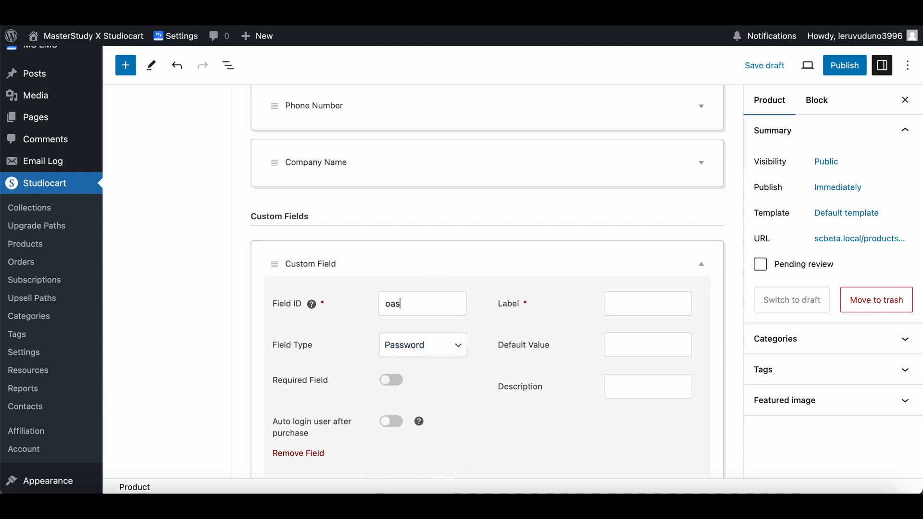
type("password")
type("Password")
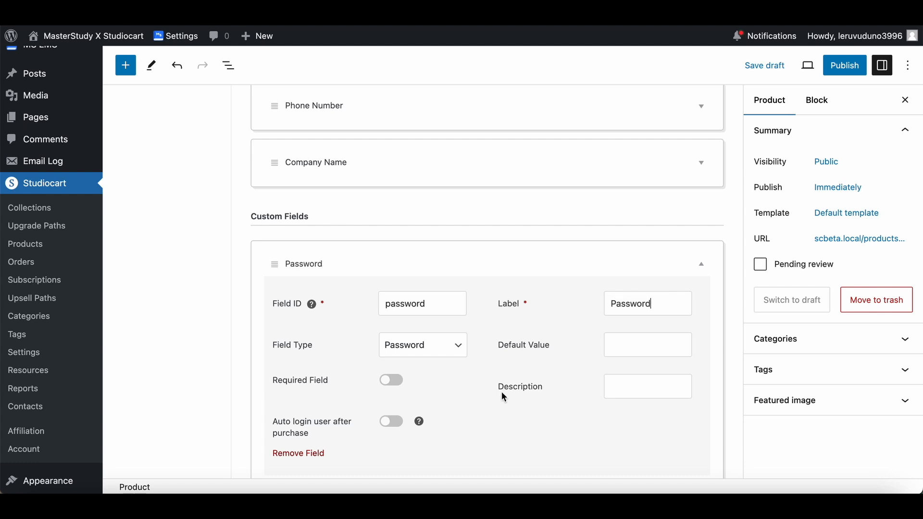
Make the Password custom field required and enable automatic user login after purchase.
scroll(501, 391, "down", 2)
left_click(391, 283)
left_click(391, 325)
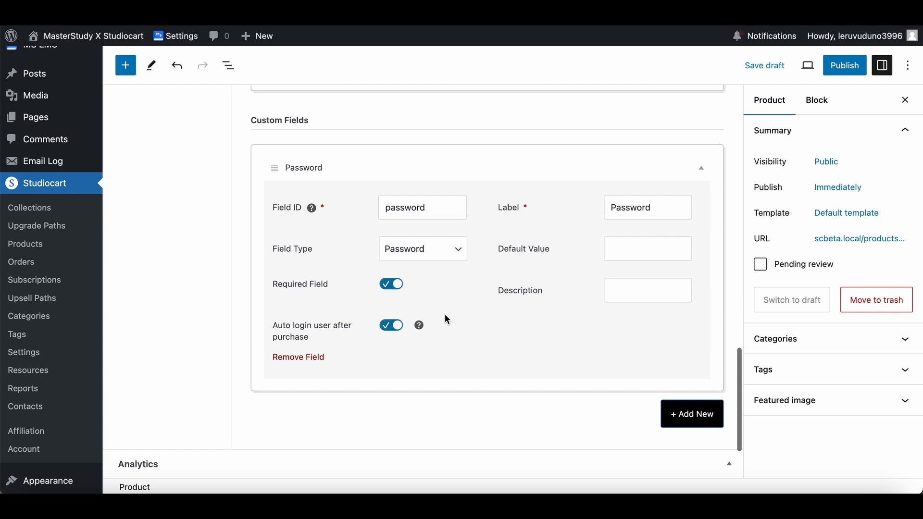
Publish the Web Design 101 product.
scroll(445, 314, "up", 7)
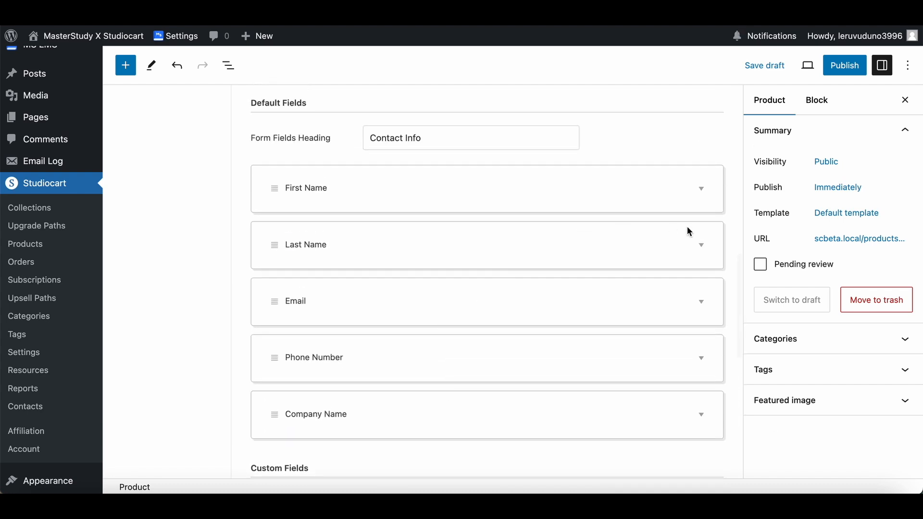
left_click(855, 71)
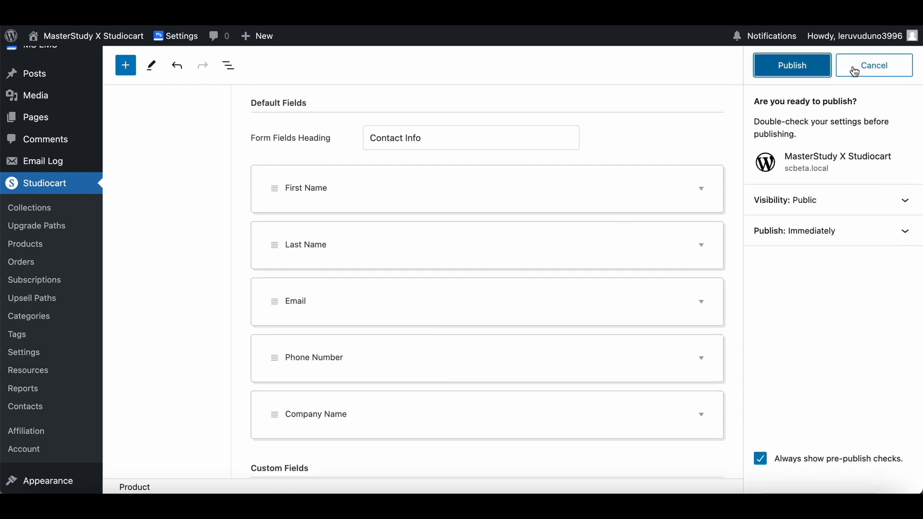
left_click(797, 67)
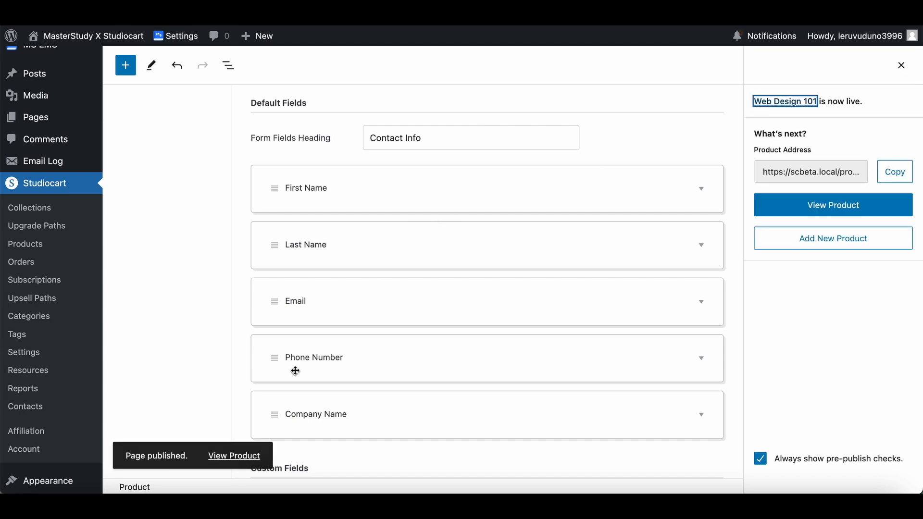
Open the published product page in a new tab and review its payment plan and contact info form.
right_click(230, 455)
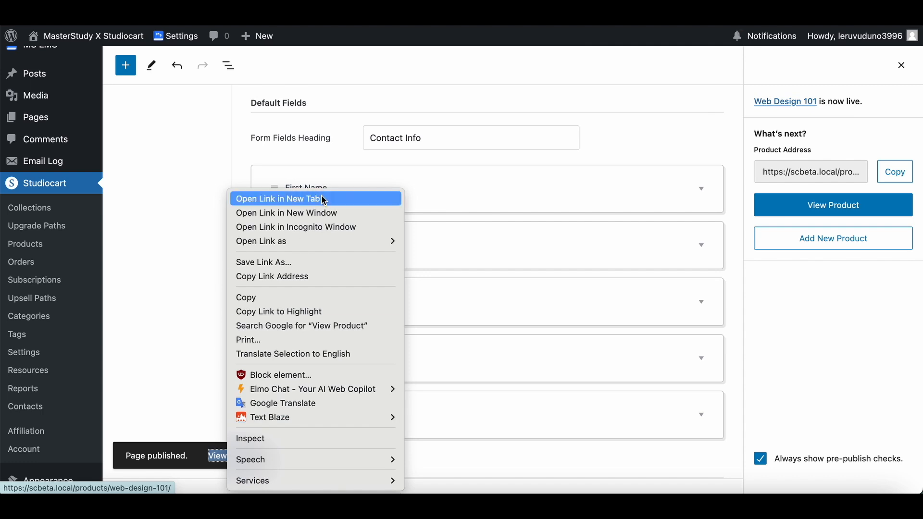
left_click(321, 199)
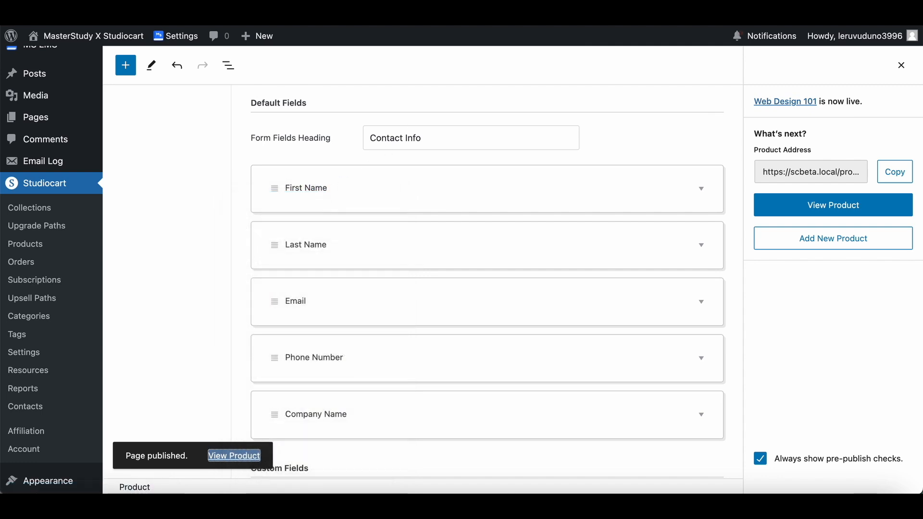
left_click(452, 12)
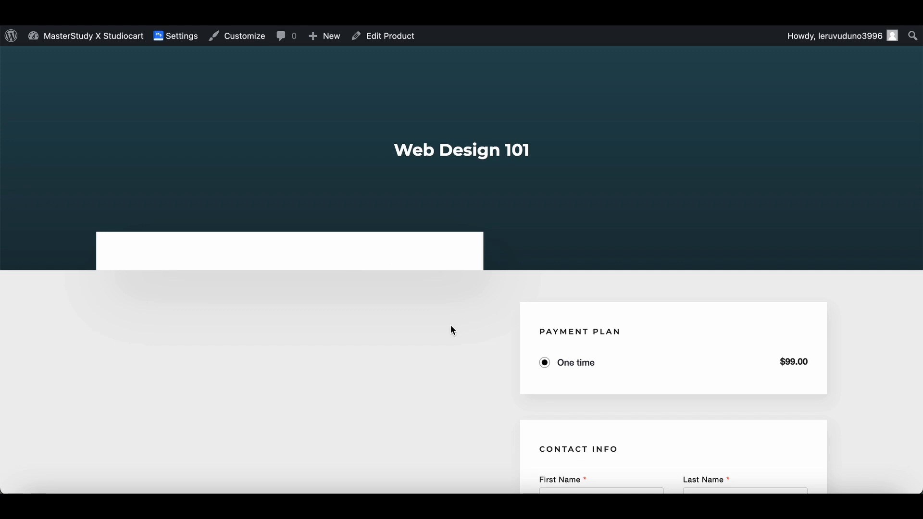
scroll(452, 329, "down", 5)
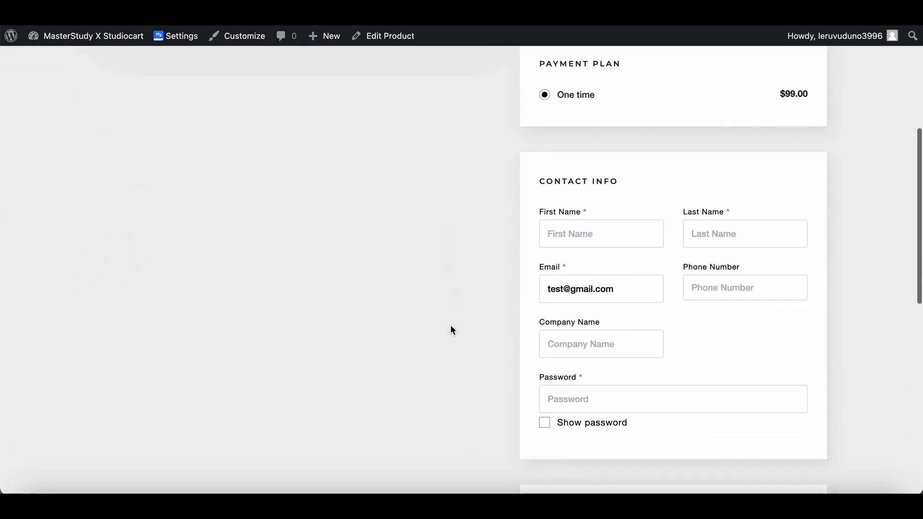
scroll(451, 327, "up", 5)
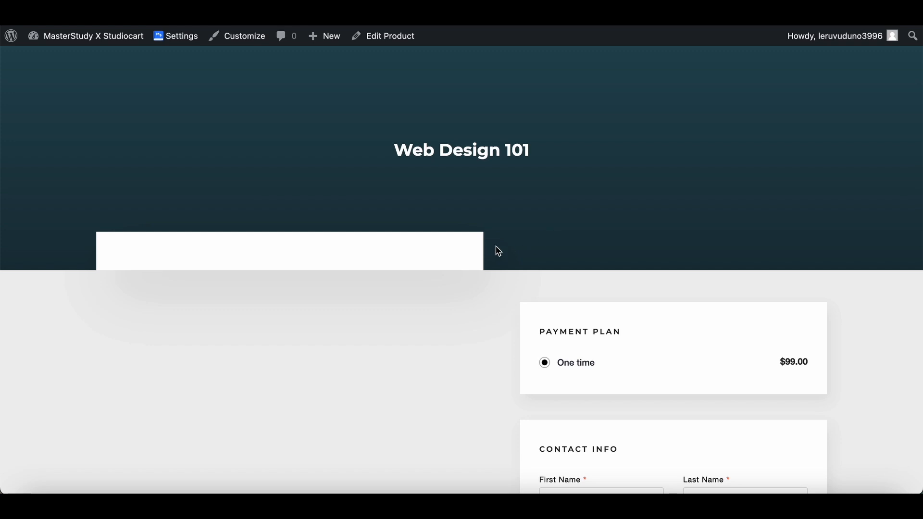
scroll(500, 248, "down", 1)
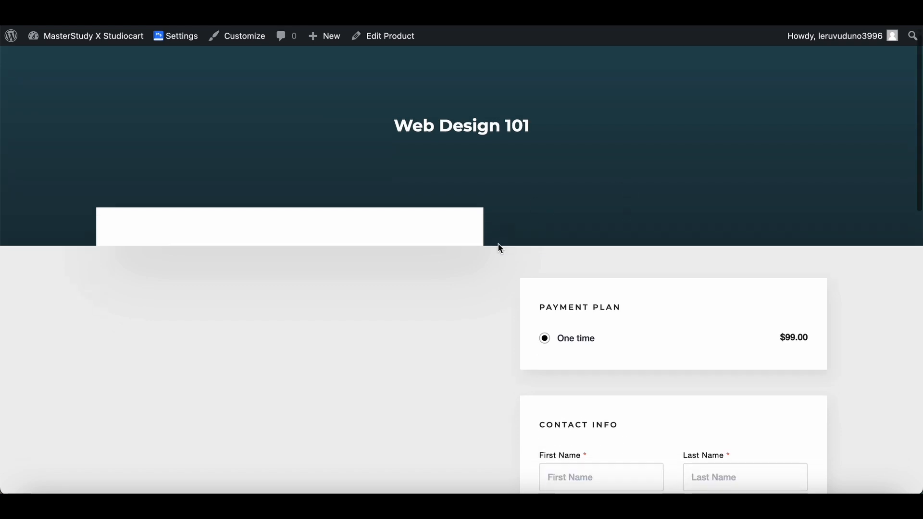
Fill in the buyer's first name, last name and email in the product page's contact info form.
scroll(500, 248, "down", 1)
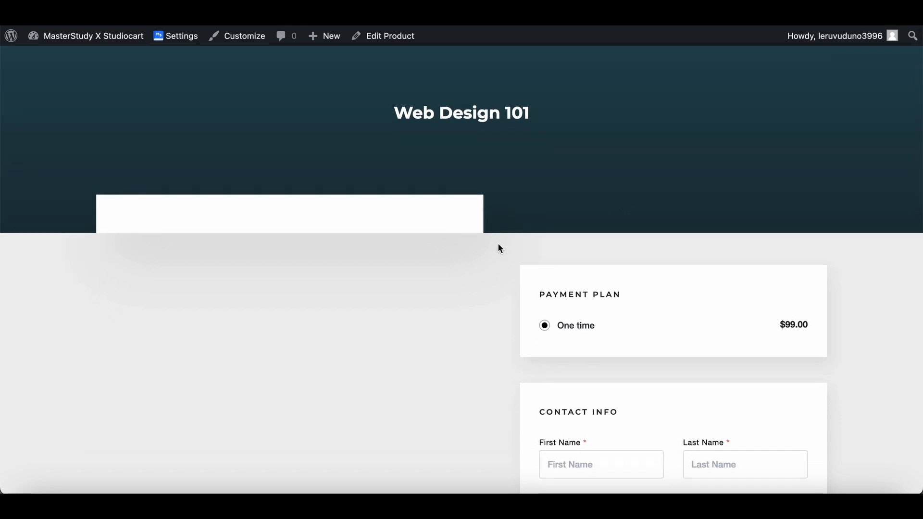
scroll(499, 246, "down", 1)
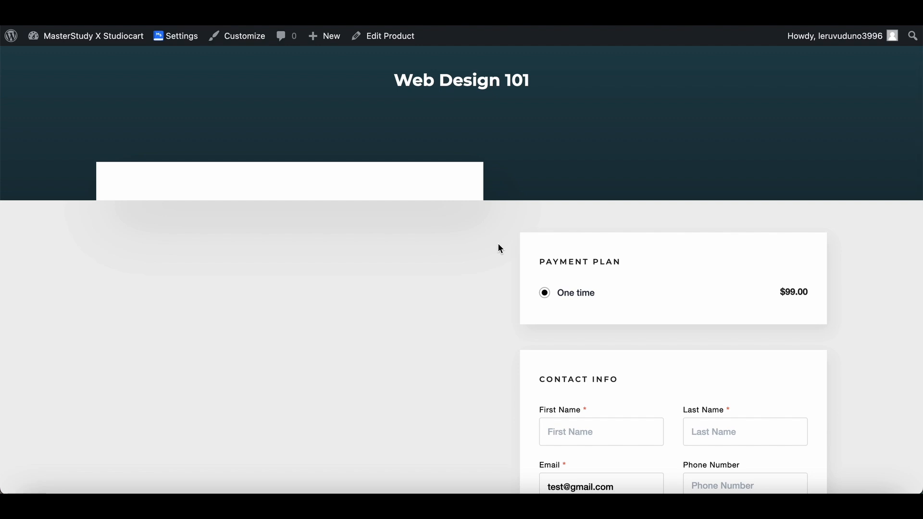
scroll(499, 246, "down", 3)
scroll(499, 247, "down", 5)
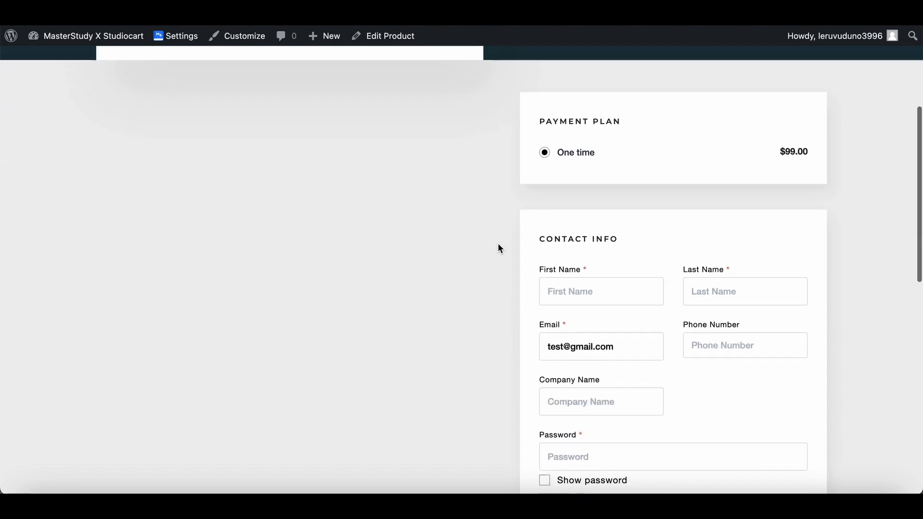
scroll(497, 248, "up", 1)
left_click(620, 209)
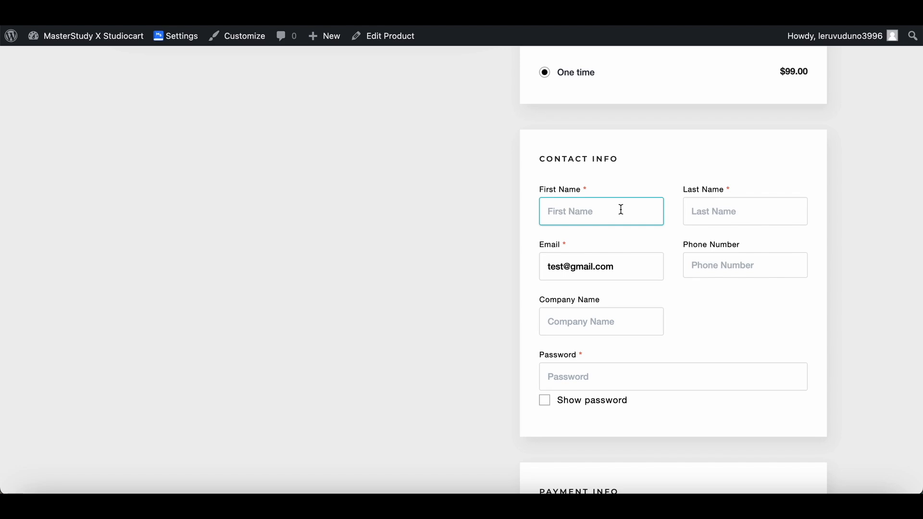
type("Bob")
key("Tab")
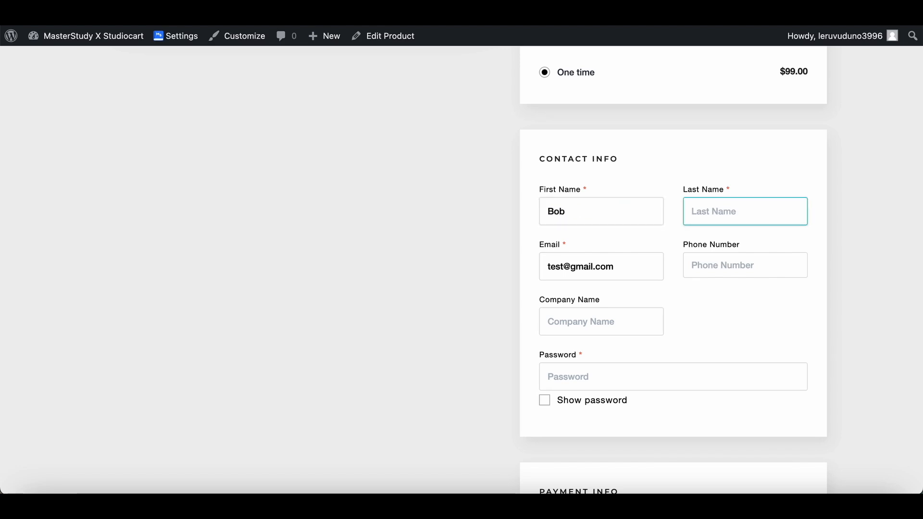
type("Guys")
double_click(543, 266)
type("bob")
Enter the buyer's account password in the contact info form, leaving the phone number and company name blank.
left_click(726, 262)
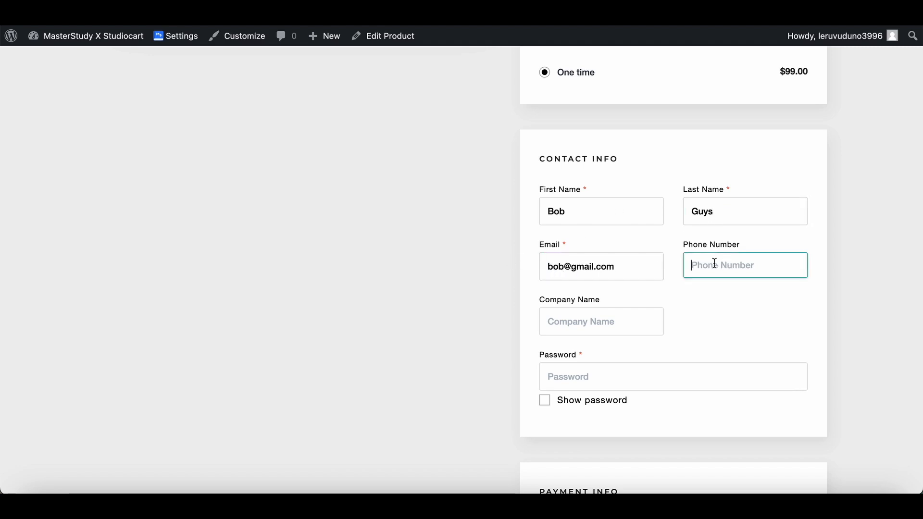
left_click(615, 313)
left_click(583, 376)
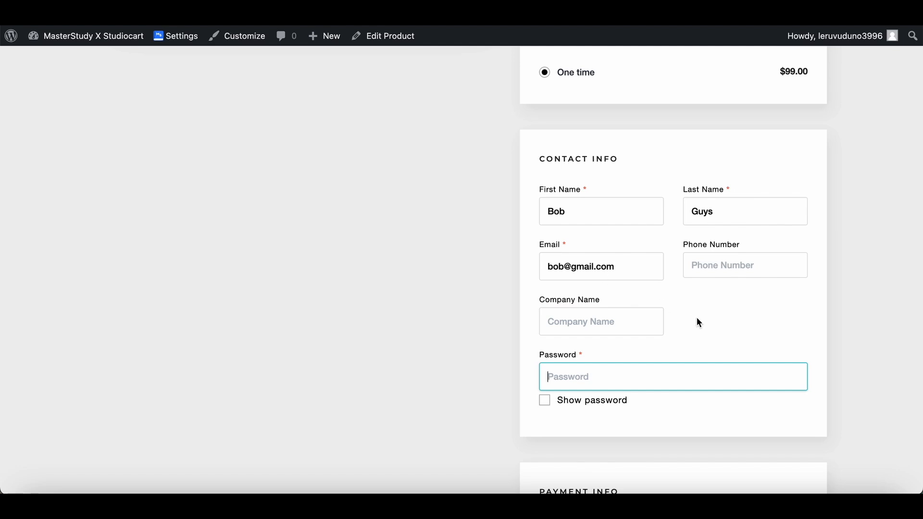
type("1234567")
Enter the supplied test card number with its expiration date, CVC and ZIP, and place the Web Design 101 order.
scroll(583, 344, "down", 7)
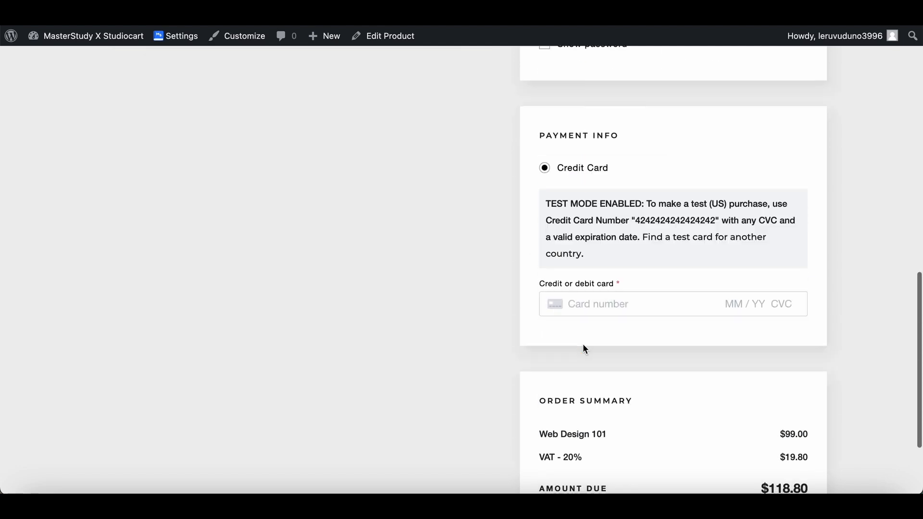
double_click(675, 220)
key("ctrl+c")
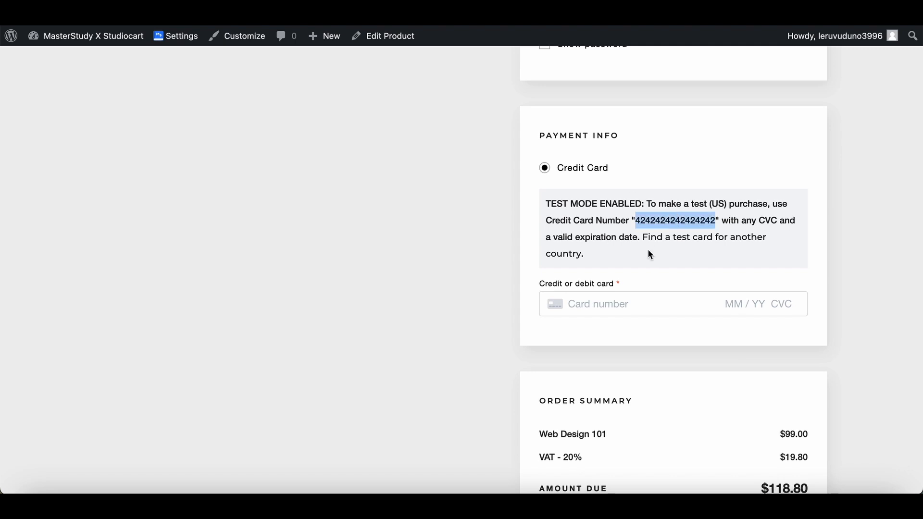
left_click(621, 306)
key("ctrl+v")
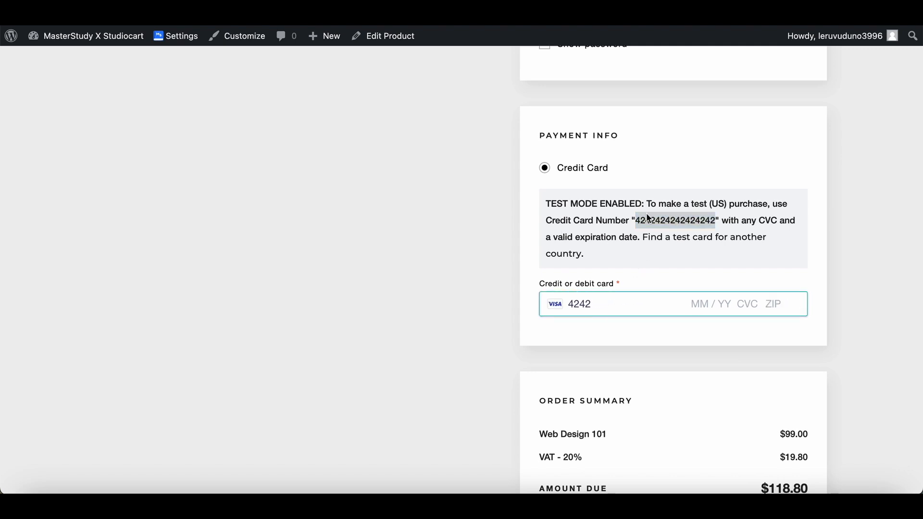
scroll(642, 344, "down", 1)
scroll(642, 343, "down", 3)
type("12 / 31 231 2")
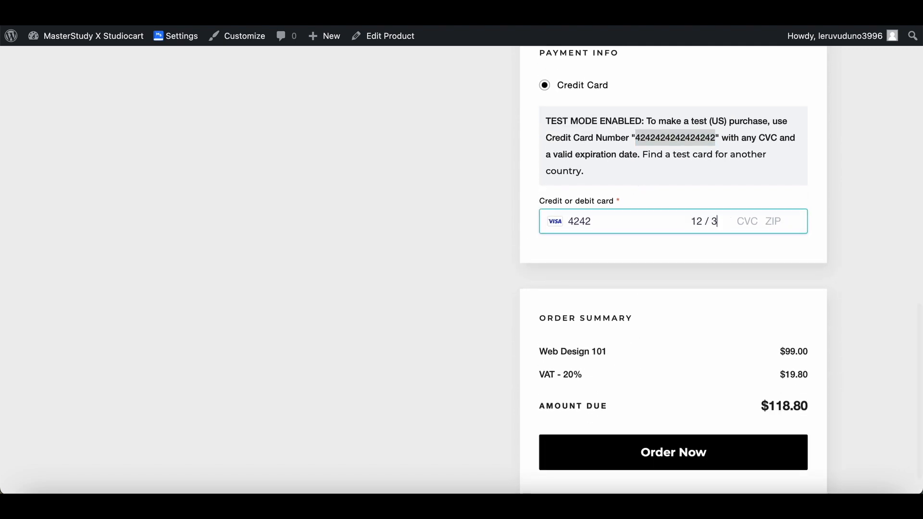
type("3123")
left_click(683, 450)
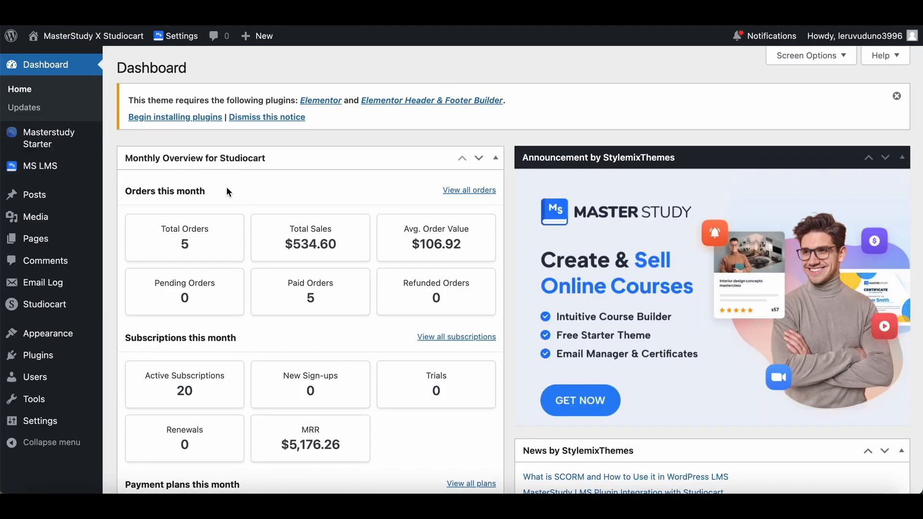
Open the list of all WordPress users and check the new buyer's username, name and role.
mouse_move(58, 373)
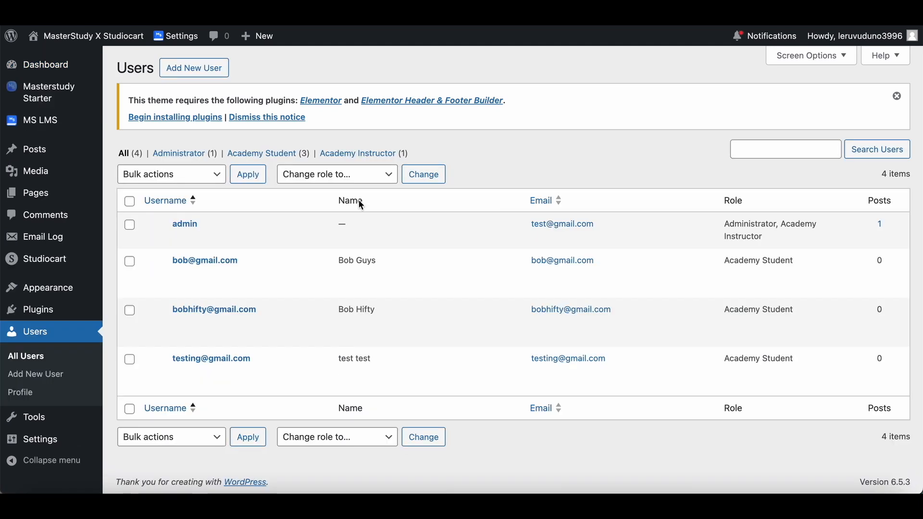
left_click_drag(253, 260, 174, 261)
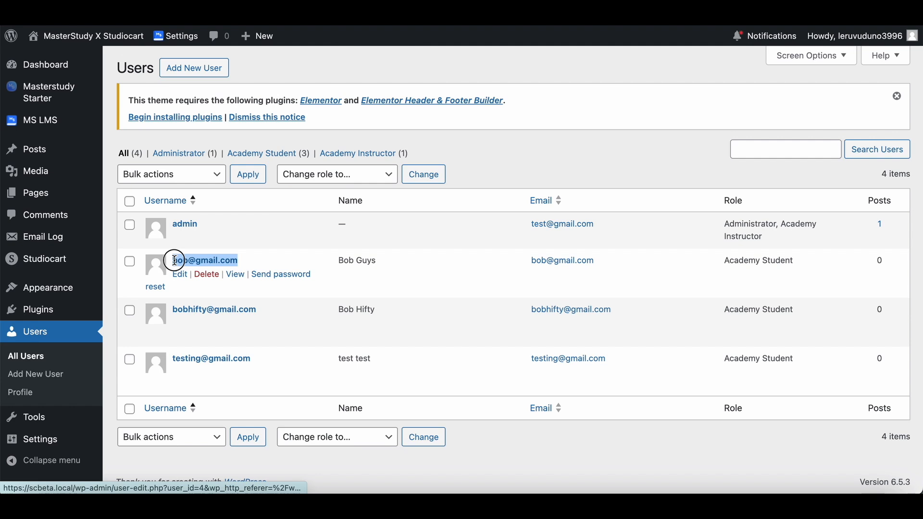
double_click(367, 261)
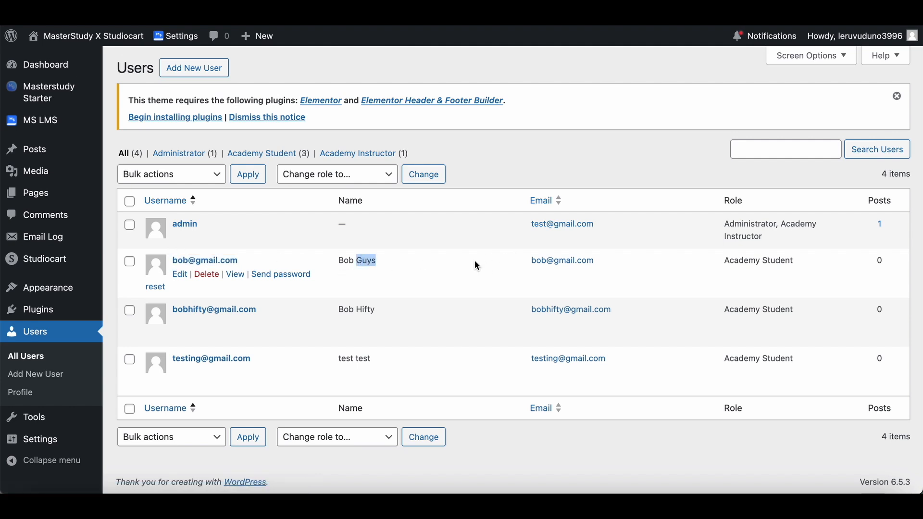
double_click(775, 265)
left_click(746, 269)
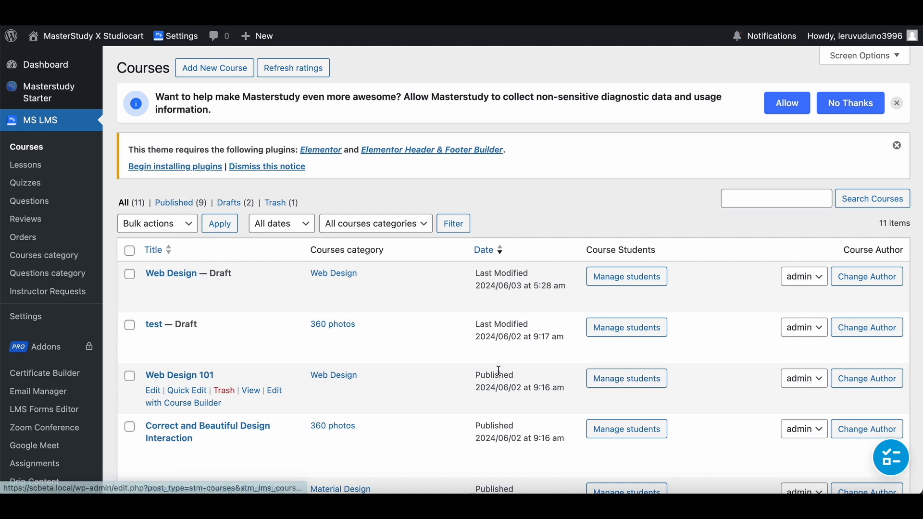
Open the student list of the published Web Design 101 course and check the new buyer's enrollment.
left_click(642, 387)
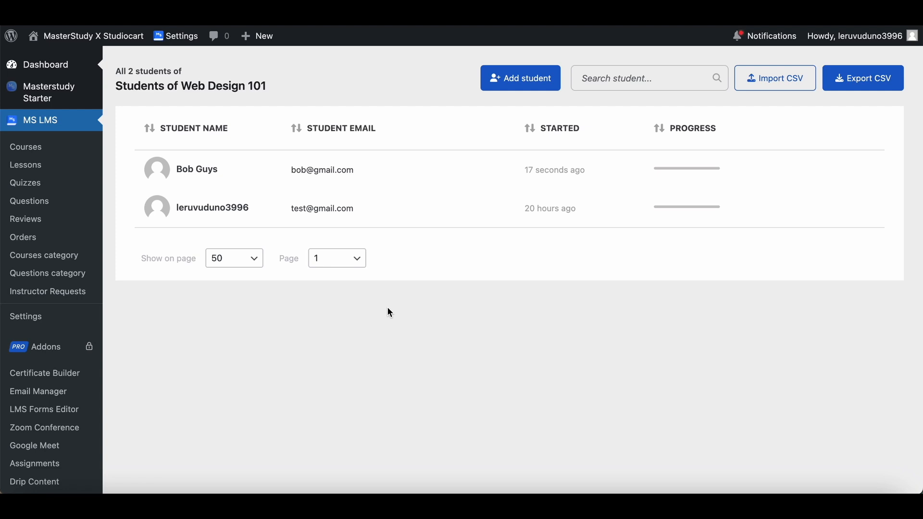
scroll(388, 307, "down", 2)
scroll(387, 308, "up", 2)
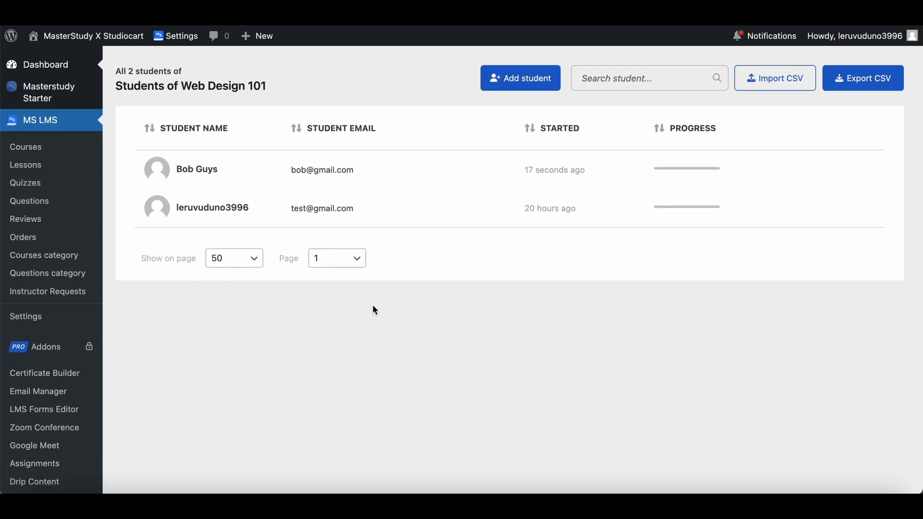